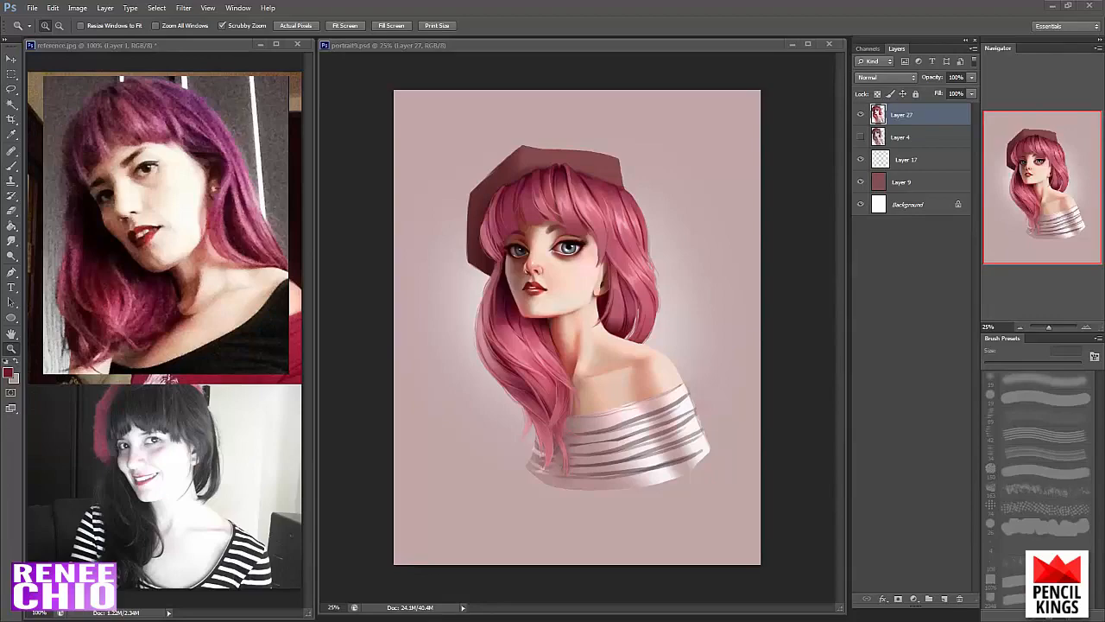
- Minimize the reference image window, reposition the portrait window to use the freed workspace, and enlarge the view of the portrait
{"action": "left_click", "coordinate": [257, 44]}
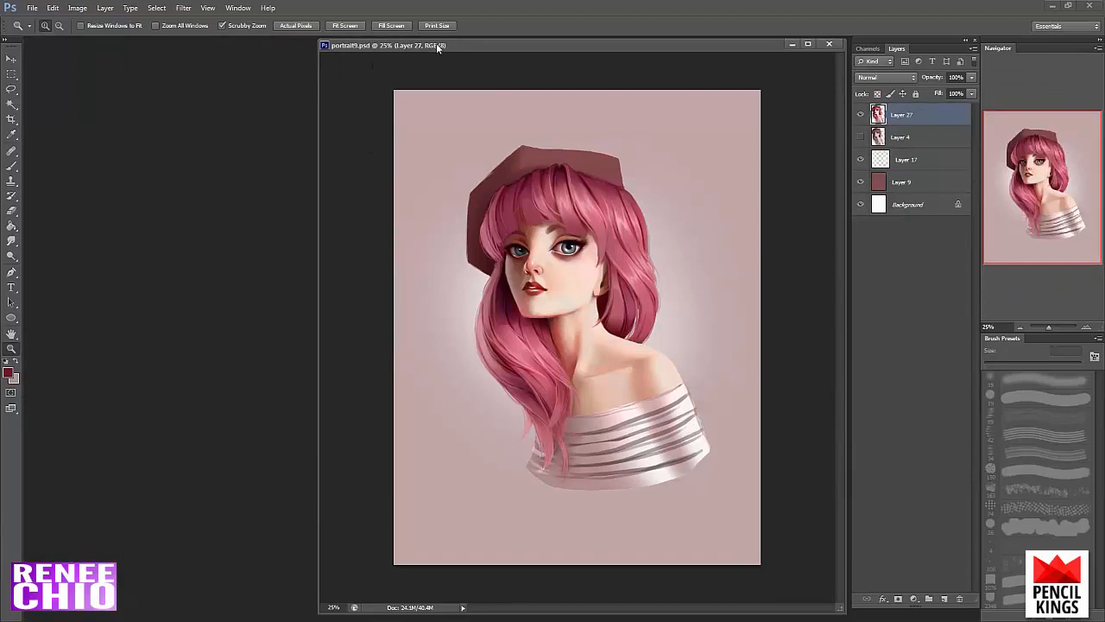
{"action": "left_click_drag", "start_coordinate": [629, 43], "coordinate": [500, 41]}
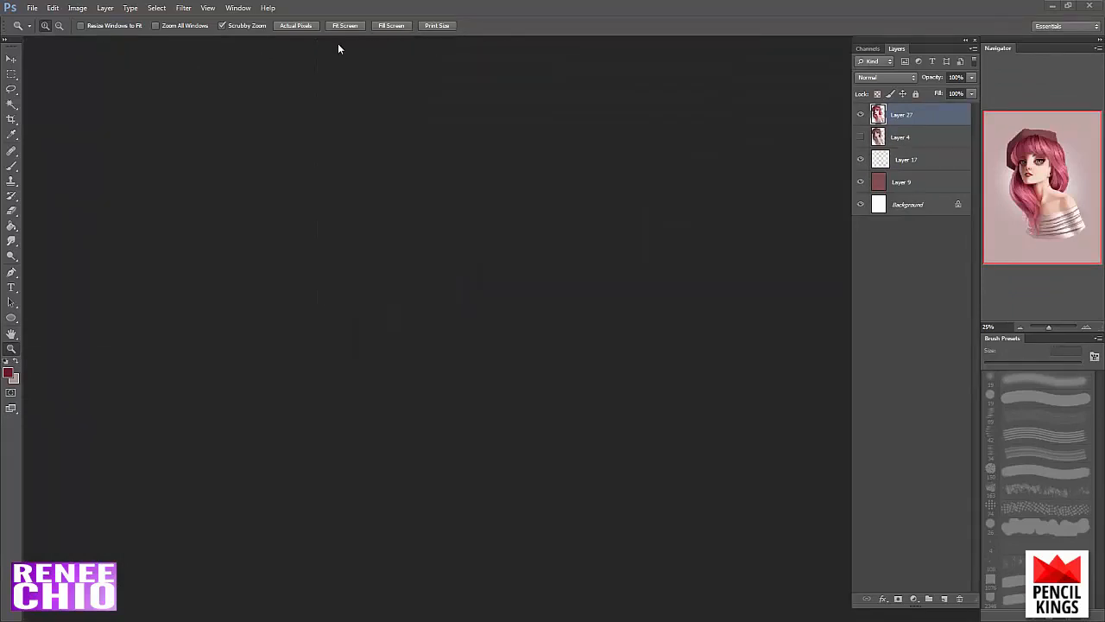
{"action": "left_click_drag", "start_coordinate": [338, 45], "coordinate": [341, 44]}
{"action": "left_click_drag", "start_coordinate": [547, 221], "coordinate": [858, 289]}
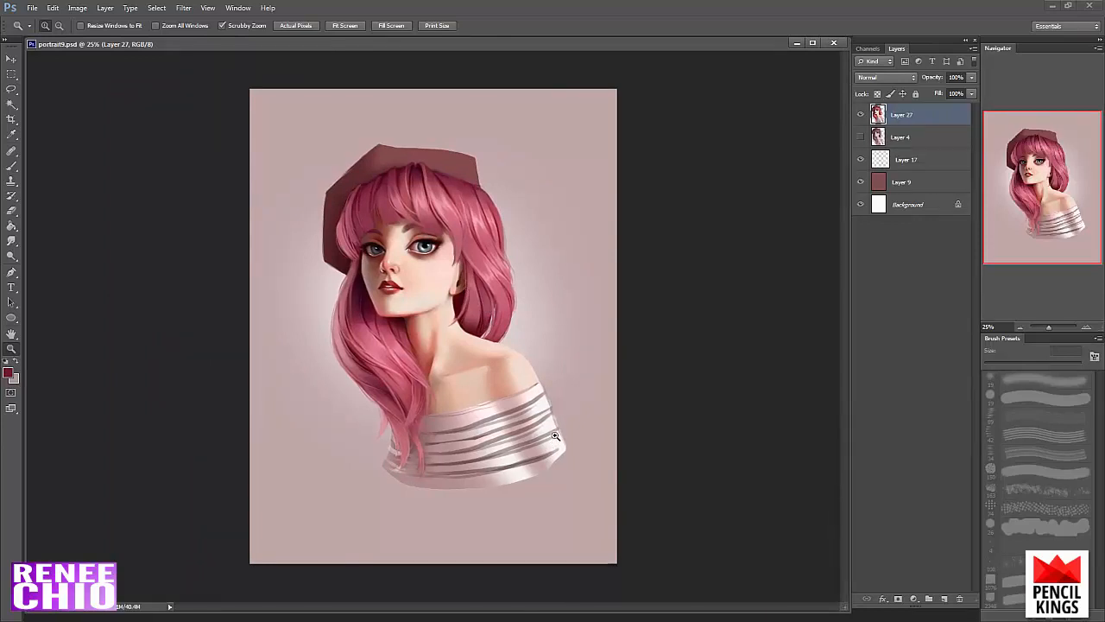
{"action": "left_click", "coordinate": [337, 160]}
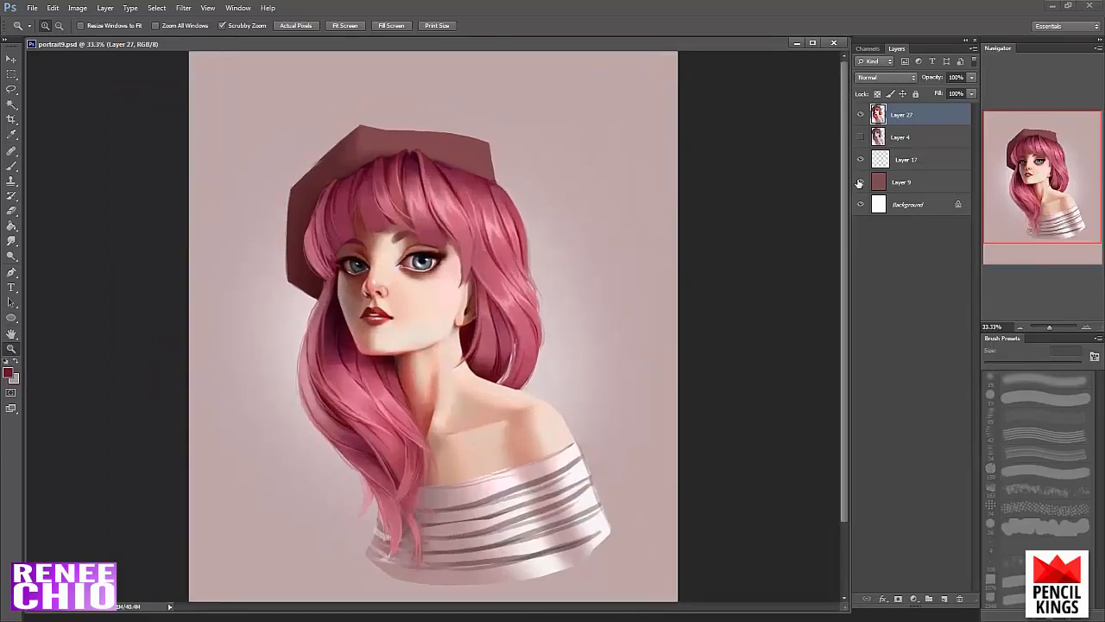
- Lock Layer 27's transparent pixels and recolour the whole hat with a grey sampled from the shirt stripes, using a Color-mode brush
{"action": "left_click", "coordinate": [878, 96]}
{"action": "key", "text": "b"}
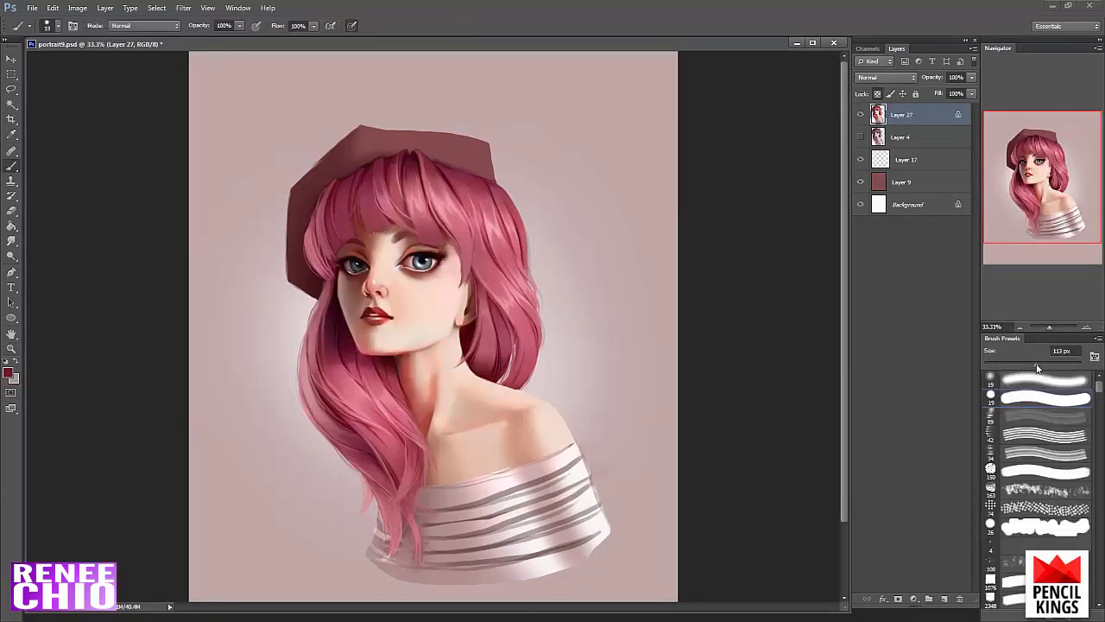
{"action": "left_click", "coordinate": [568, 466], "text": "alt"}
{"action": "left_click", "coordinate": [145, 26]}
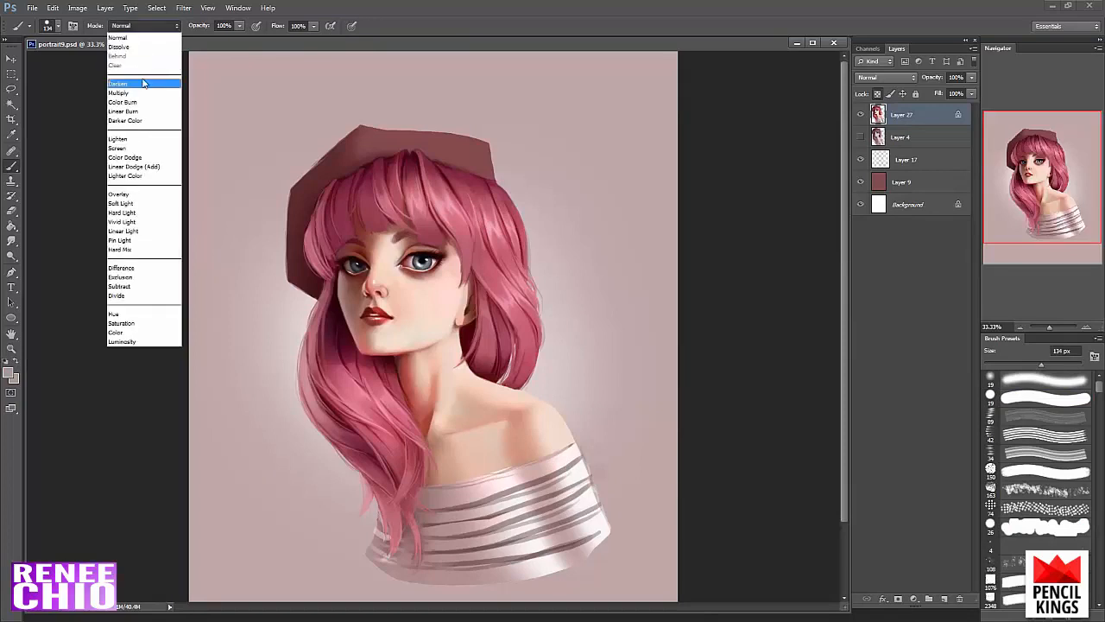
{"action": "left_click", "coordinate": [129, 334]}
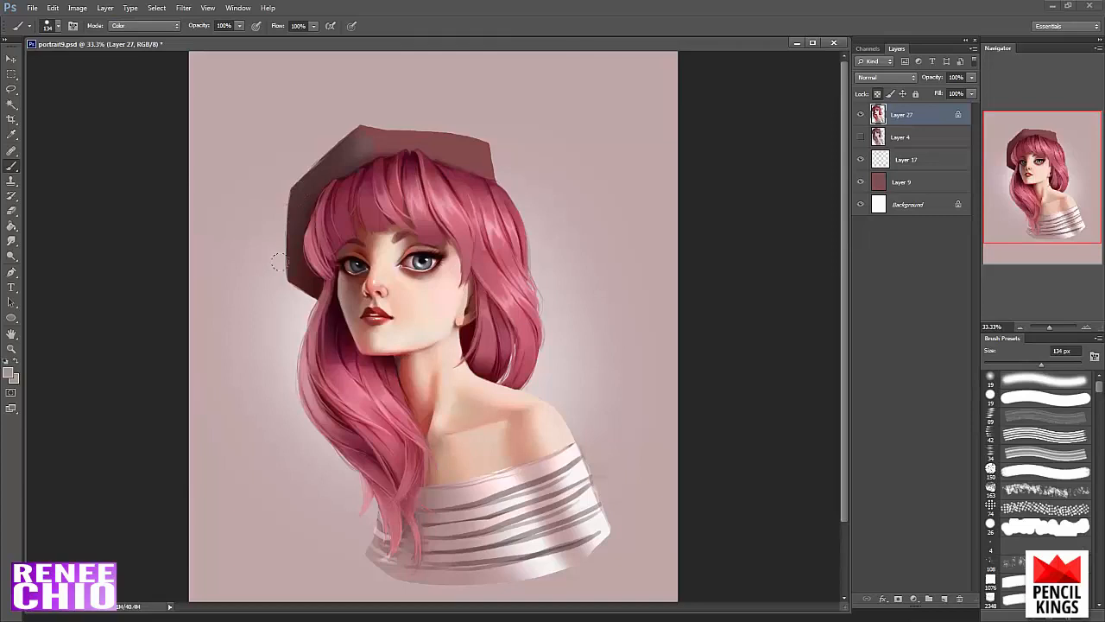
{"action": "left_click", "coordinate": [1030, 364]}
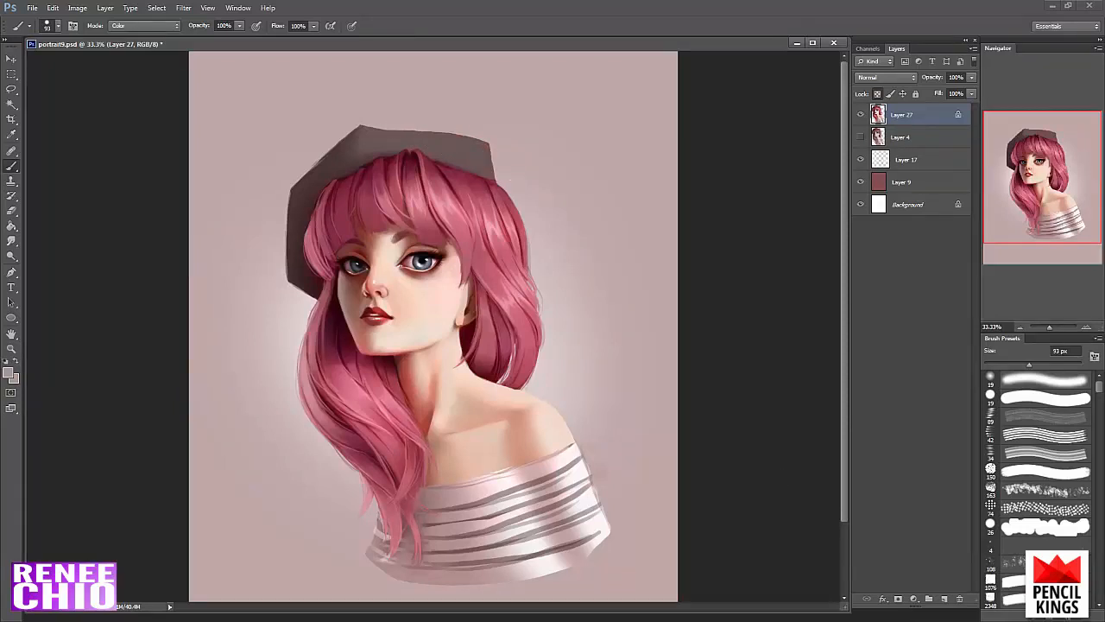
- Unlock the layer's transparency and smooth the hat's outer edge with a hard round 29 px eraser
{"action": "key", "text": "e"}
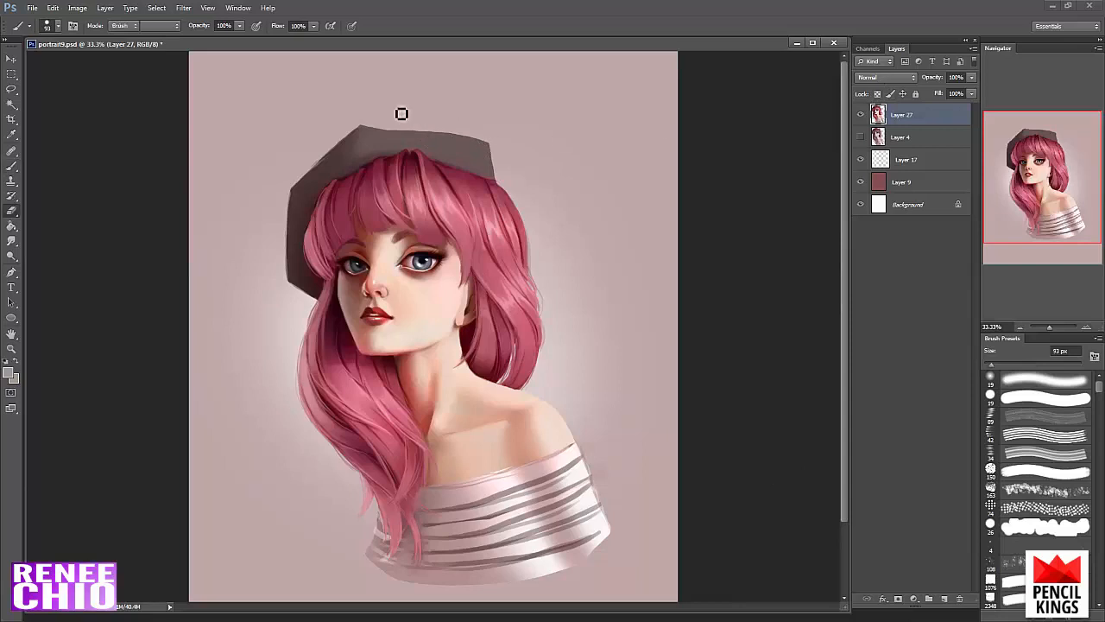
{"action": "left_click", "coordinate": [1000, 380]}
{"action": "left_click", "coordinate": [1001, 395]}
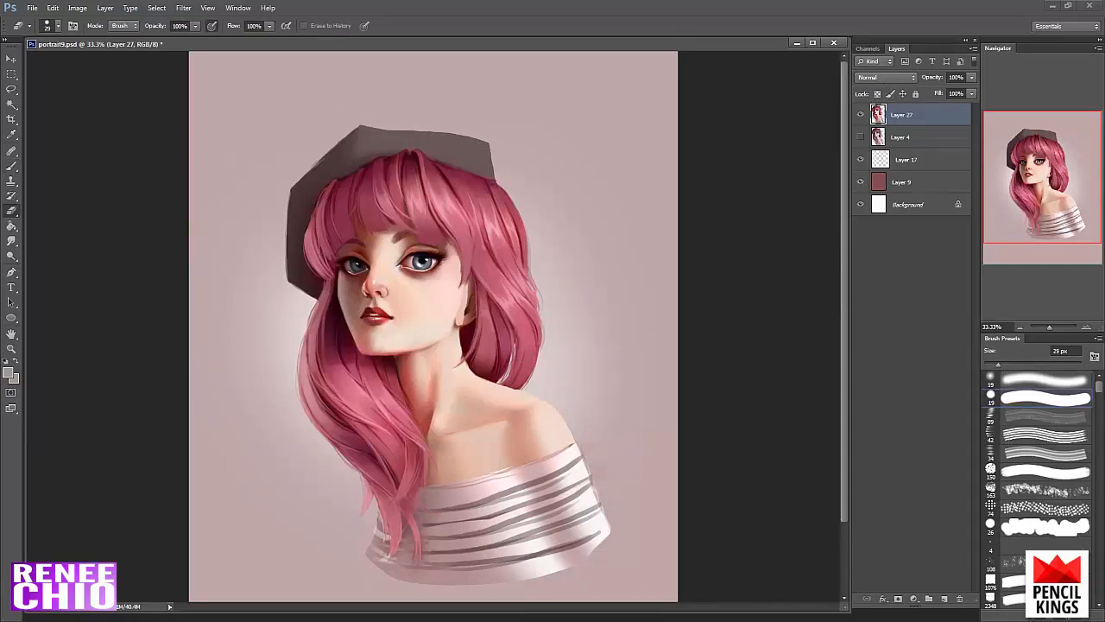
{"action": "left_click_drag", "start_coordinate": [290, 224], "coordinate": [293, 285]}
{"action": "mouse_move", "coordinate": [289, 229]}
{"action": "left_mouse_down"}
{"action": "mouse_move", "coordinate": [296, 290]}
{"action": "mouse_move", "coordinate": [294, 278]}
{"action": "left_mouse_up"}
{"action": "left_click_drag", "start_coordinate": [288, 224], "coordinate": [290, 280]}
{"action": "mouse_move", "coordinate": [332, 156]}
{"action": "left_mouse_down"}
{"action": "mouse_move", "coordinate": [312, 174]}
{"action": "mouse_move", "coordinate": [360, 135]}
{"action": "left_mouse_up"}
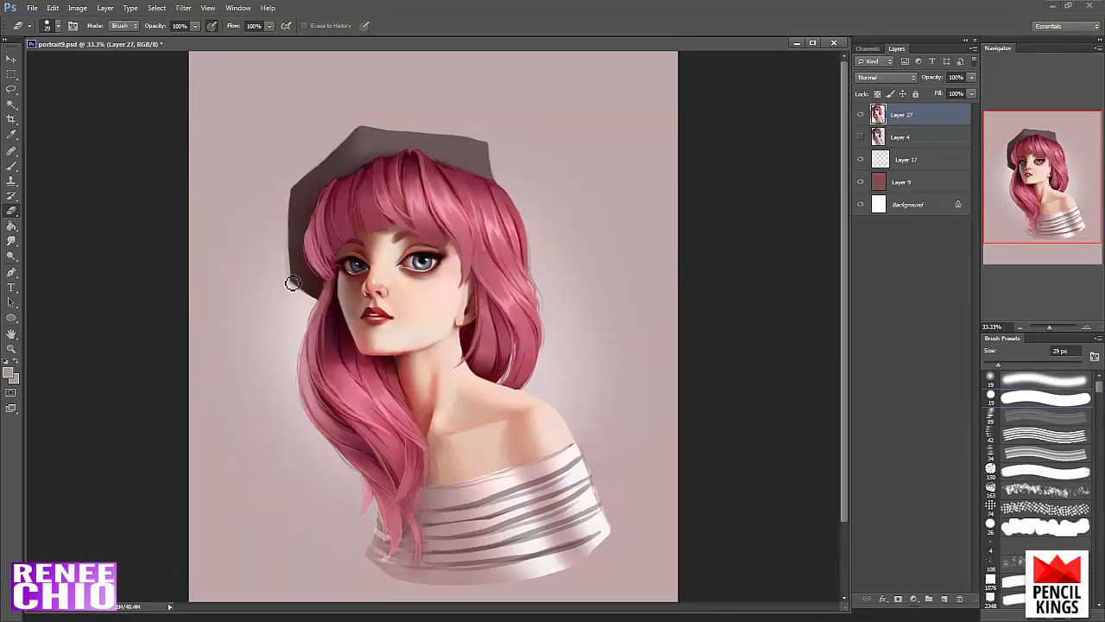
- Erase along the outer edge of the shirt sleeve below the bare shoulder to clean up its contour
{"action": "key", "text": "v"}
{"action": "left_click_drag", "start_coordinate": [552, 432], "coordinate": [538, 390]}
{"action": "key", "text": "e"}
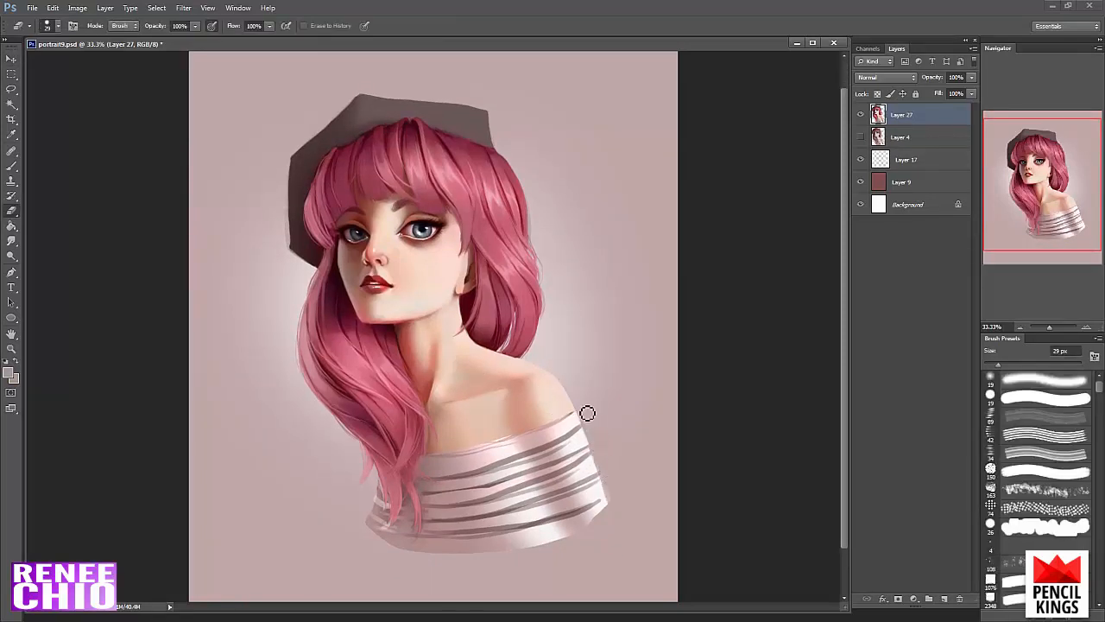
{"action": "left_click_drag", "start_coordinate": [597, 446], "coordinate": [613, 504]}
- Lock transparency, return the brush to Normal mode, and paint the shirt's upper border with sampled pale pink, raising the brush to 93 px
{"action": "left_click", "coordinate": [879, 93]}
{"action": "key", "text": "b"}
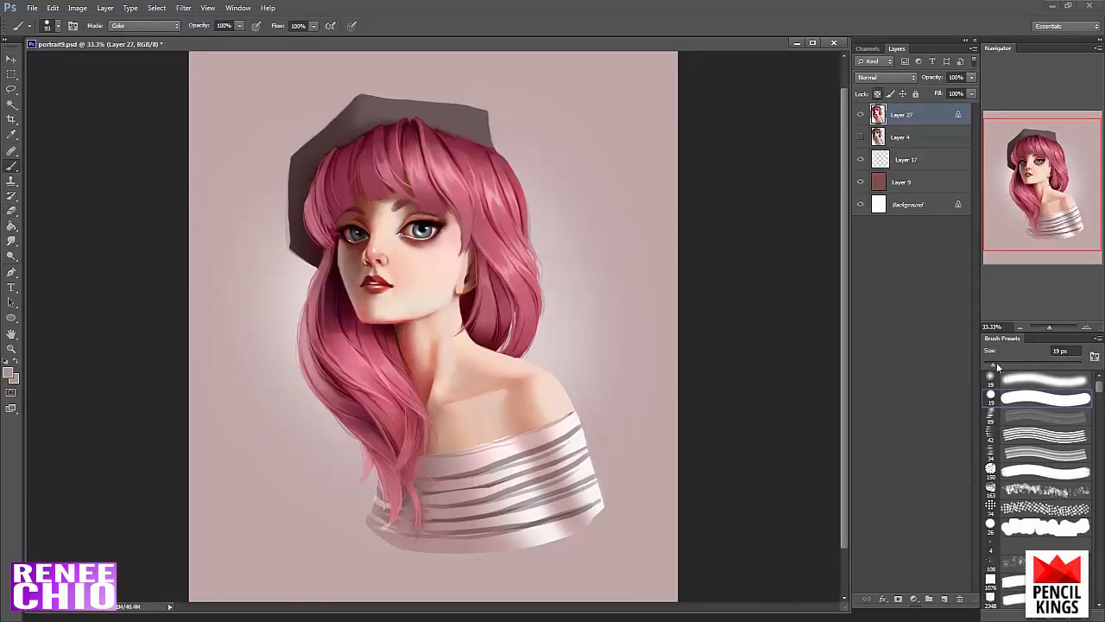
{"action": "left_click", "coordinate": [477, 467], "text": "alt"}
{"action": "left_click", "coordinate": [132, 26]}
{"action": "left_click", "coordinate": [121, 38]}
{"action": "left_click", "coordinate": [131, 26]}
{"action": "left_click", "coordinate": [137, 38]}
{"action": "left_click", "coordinate": [457, 460], "text": "alt"}
{"action": "left_click_drag", "start_coordinate": [472, 453], "coordinate": [496, 449]}
{"action": "left_click", "coordinate": [500, 451], "text": "alt"}
{"action": "left_click_drag", "start_coordinate": [1000, 365], "coordinate": [1032, 367]}
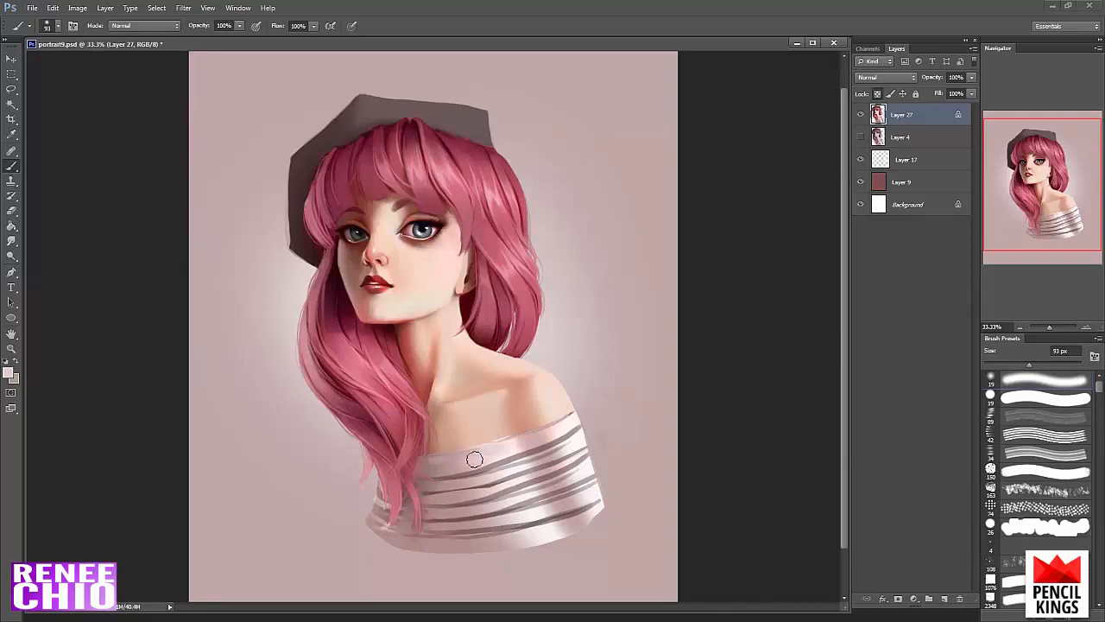
- Refine the shirt's stripes and upper hem on the shoulder side with a hard 33 px brush and sampled shirt colours
{"action": "left_click", "coordinate": [1014, 391]}
{"action": "left_click", "coordinate": [1000, 366]}
{"action": "left_click", "coordinate": [501, 476], "text": "alt"}
{"action": "mouse_move", "coordinate": [503, 483]}
{"action": "left_mouse_down"}
{"action": "mouse_move", "coordinate": [520, 474]}
{"action": "mouse_move", "coordinate": [508, 478]}
{"action": "left_mouse_up"}
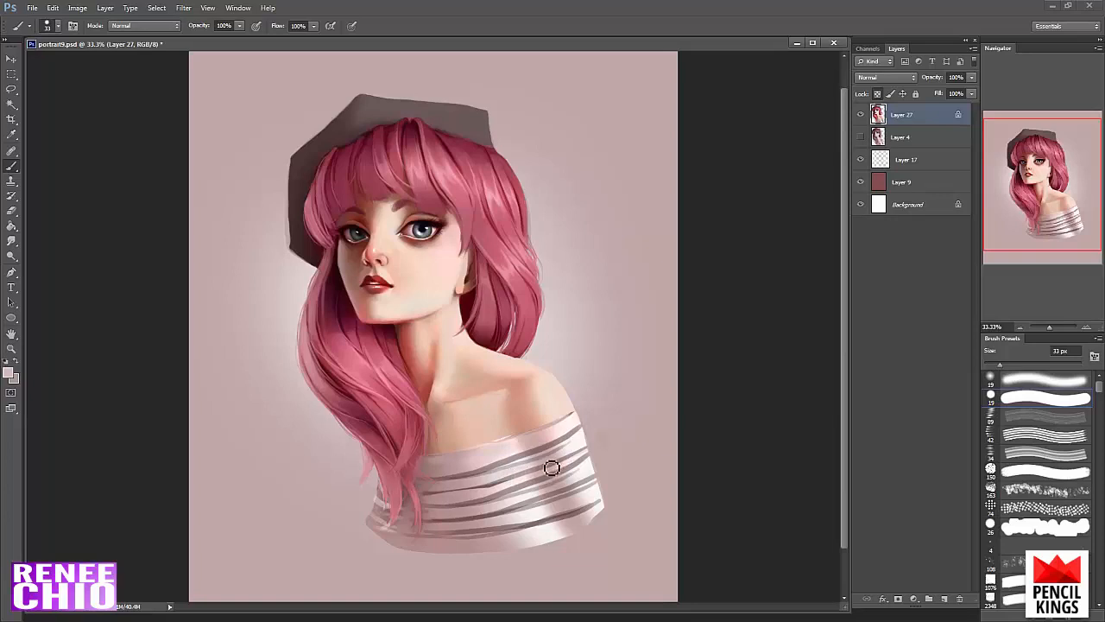
{"action": "left_click", "coordinate": [523, 463], "text": "alt"}
{"action": "left_click_drag", "start_coordinate": [506, 472], "coordinate": [548, 460]}
{"action": "left_click", "coordinate": [529, 444], "text": "alt"}
{"action": "left_click_drag", "start_coordinate": [540, 461], "coordinate": [543, 467]}
{"action": "key", "text": "/"}
{"action": "left_click", "coordinate": [545, 433], "text": "alt"}
{"action": "left_click", "coordinate": [561, 430], "text": "alt"}
{"action": "left_click_drag", "start_coordinate": [561, 431], "coordinate": [582, 419]}
- Touch up small details around the eye and ear using colours sampled from the neck, eye and hair
{"action": "left_click", "coordinate": [408, 321], "text": "alt"}
{"action": "left_click", "coordinate": [411, 232], "text": "alt"}
{"action": "left_click", "coordinate": [463, 289]}
{"action": "left_click", "coordinate": [419, 210], "text": "alt"}
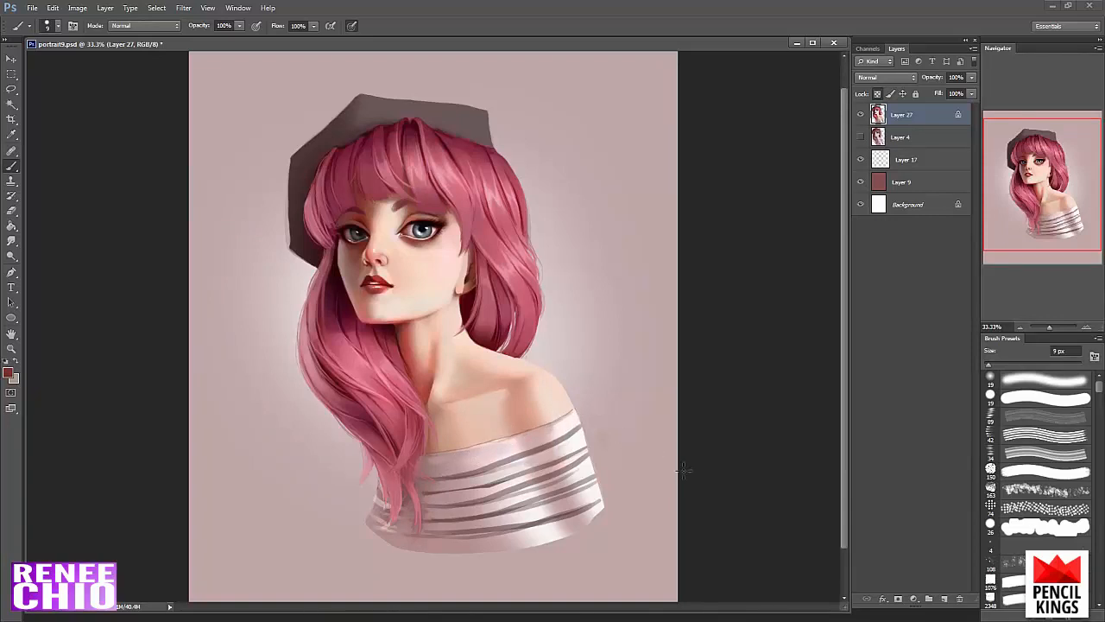
- Blend the lower shirt stripes with a soft 41 px brush and colours sampled from the fabric
{"action": "left_click_drag", "start_coordinate": [993, 363], "coordinate": [1004, 363]}
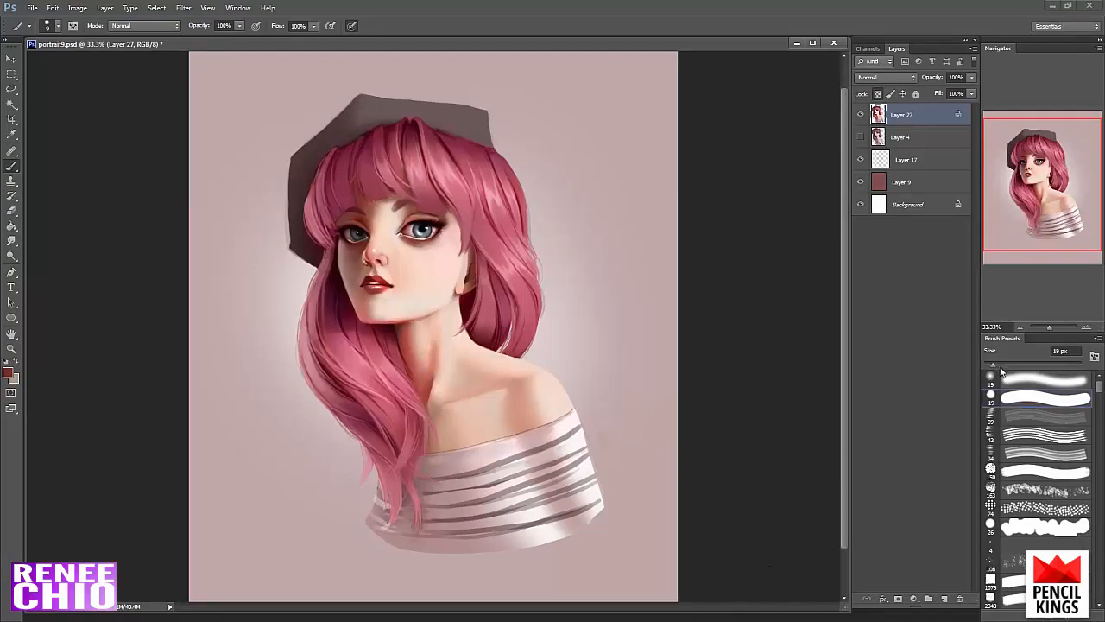
{"action": "left_click", "coordinate": [509, 498], "text": "alt"}
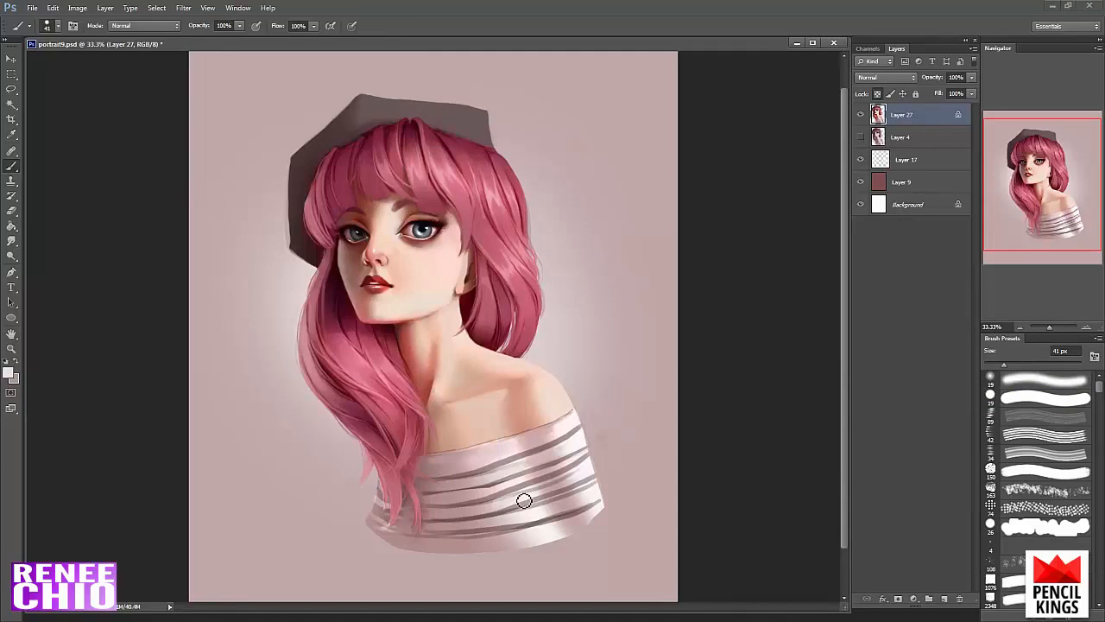
{"action": "left_click", "coordinate": [483, 504], "text": "alt"}
{"action": "left_click", "coordinate": [507, 482], "text": "alt"}
- Draw a dark diagonal seam between the sleeve and the shirt body with a 31 px brush, and soften it with a sampled grey
{"action": "left_click_drag", "start_coordinate": [1014, 356], "coordinate": [994, 356]}
{"action": "left_click", "coordinate": [6, 362]}
{"action": "left_click_drag", "start_coordinate": [524, 465], "coordinate": [533, 482]}
{"action": "key", "text": "ctrl+z"}
{"action": "left_click", "coordinate": [352, 25]}
{"action": "left_click_drag", "start_coordinate": [523, 449], "coordinate": [536, 482]}
{"action": "left_click", "coordinate": [559, 526], "text": "shift"}
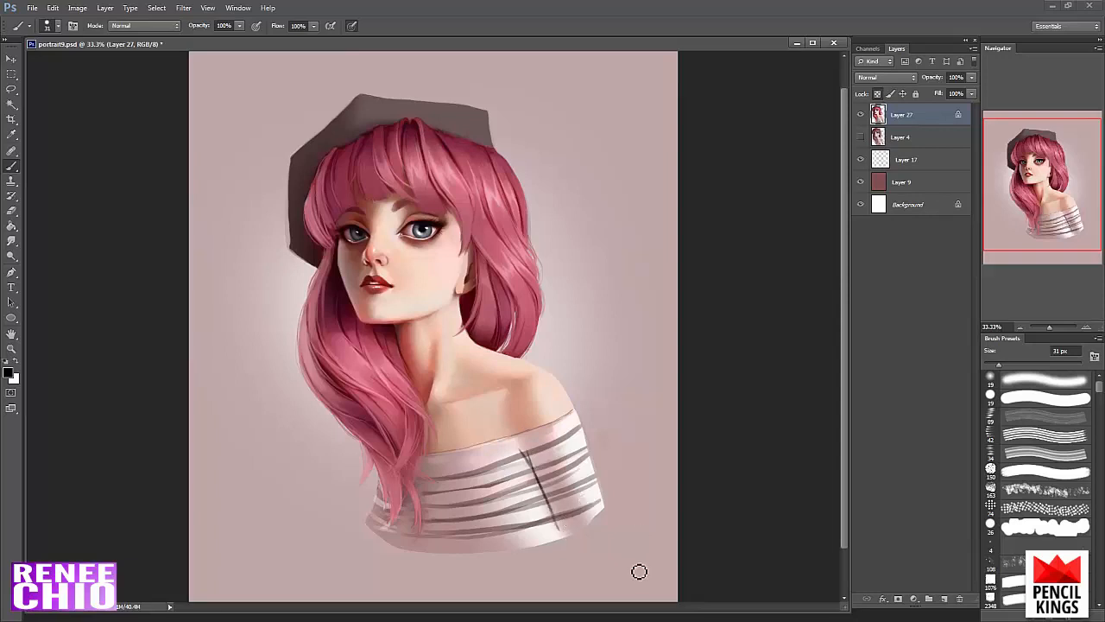
{"action": "left_click", "coordinate": [553, 513], "text": "alt"}
{"action": "left_click_drag", "start_coordinate": [541, 480], "coordinate": [562, 528]}
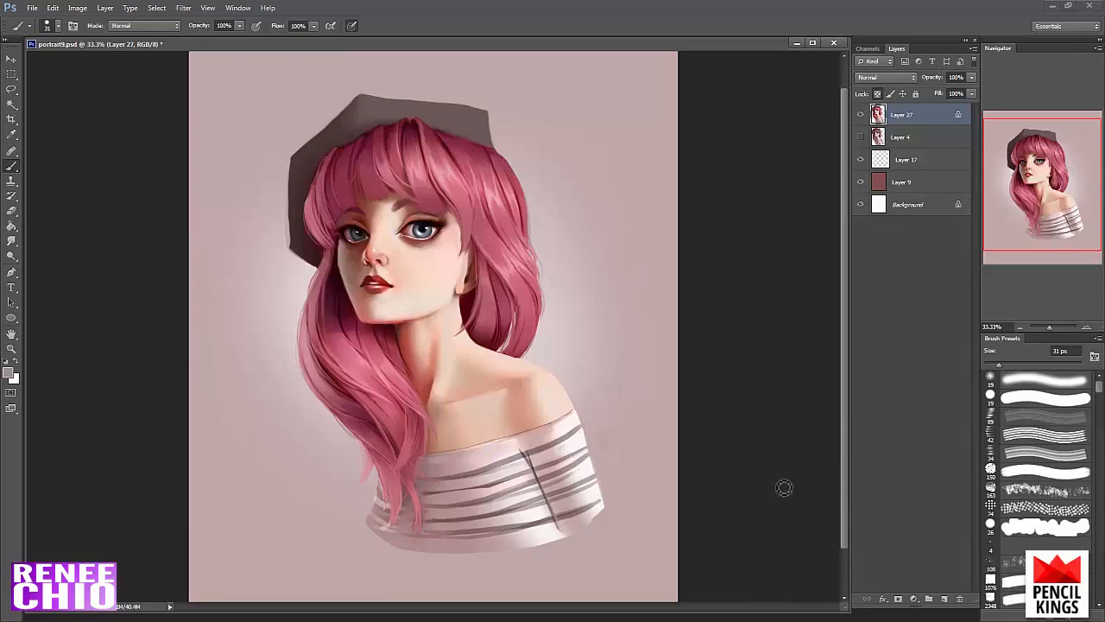
- Lasso the striped sleeve section, warp it so its stripes curve around the arm, apply the transform and deselect
{"action": "key", "text": "l"}
{"action": "mouse_move", "coordinate": [582, 412]}
{"action": "left_mouse_down"}
{"action": "mouse_move", "coordinate": [533, 444]}
{"action": "mouse_move", "coordinate": [537, 473]}
{"action": "mouse_move", "coordinate": [584, 414]}
{"action": "left_mouse_up"}
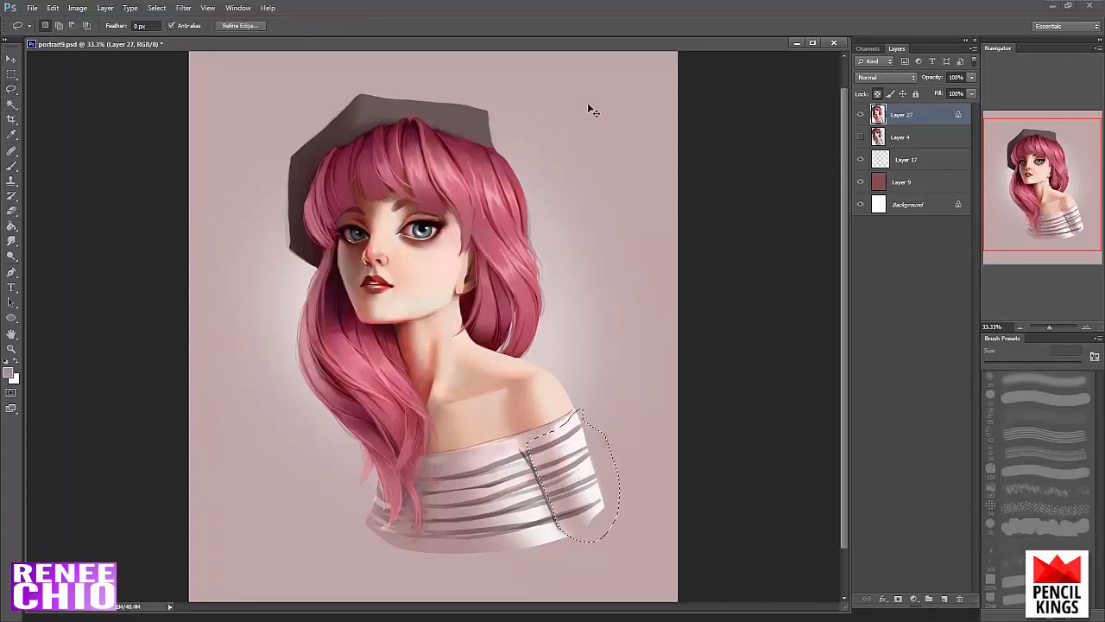
{"action": "key", "text": "ctrl+t"}
{"action": "left_click", "coordinate": [544, 26]}
{"action": "left_click_drag", "start_coordinate": [571, 488], "coordinate": [575, 464]}
{"action": "key", "text": "Return"}
{"action": "key", "text": "ctrl+d"}
- Unlock the layer's transparency and repaint the sleeve's upper hem and pale highlights with sampled shirt colours and a soft 51 px brush
{"action": "key", "text": "b"}
{"action": "left_click_drag", "start_coordinate": [998, 365], "coordinate": [1002, 365]}
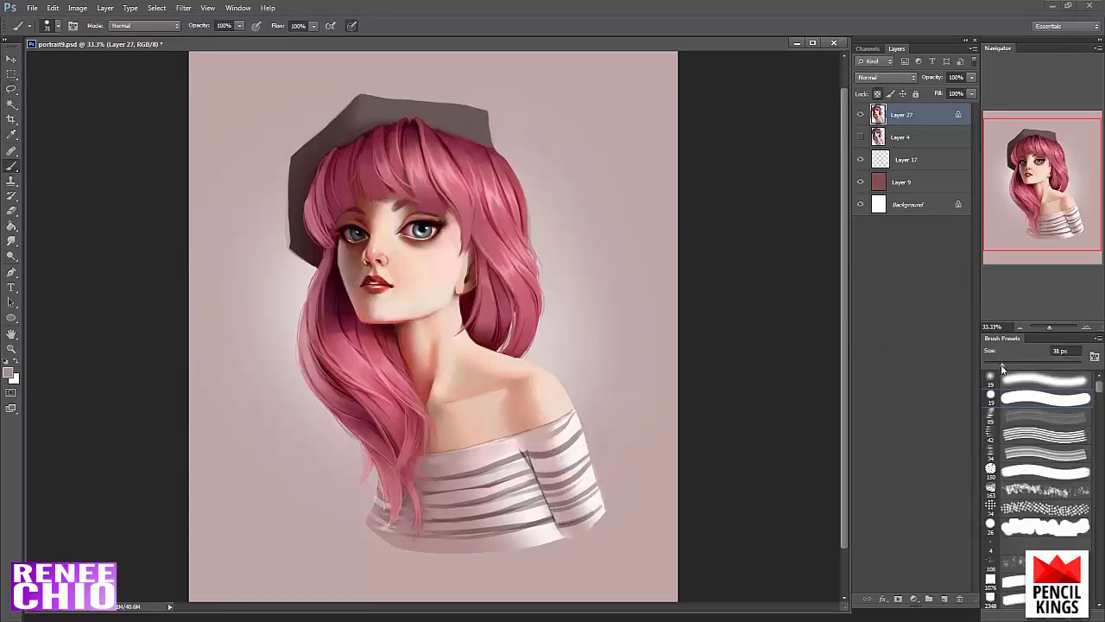
{"action": "left_click", "coordinate": [528, 437], "text": "alt"}
{"action": "left_click", "coordinate": [528, 441], "text": "alt"}
{"action": "left_click", "coordinate": [877, 94]}
{"action": "left_click", "coordinate": [535, 435], "text": "alt"}
{"action": "mouse_move", "coordinate": [531, 449]}
{"action": "left_mouse_down"}
{"action": "mouse_move", "coordinate": [577, 421]}
{"action": "mouse_move", "coordinate": [566, 434]}
{"action": "left_mouse_up"}
{"action": "left_click", "coordinate": [567, 432], "text": "alt"}
{"action": "left_click", "coordinate": [572, 427], "text": "alt"}
{"action": "left_click", "coordinate": [1012, 378]}
{"action": "left_click", "coordinate": [1007, 364]}
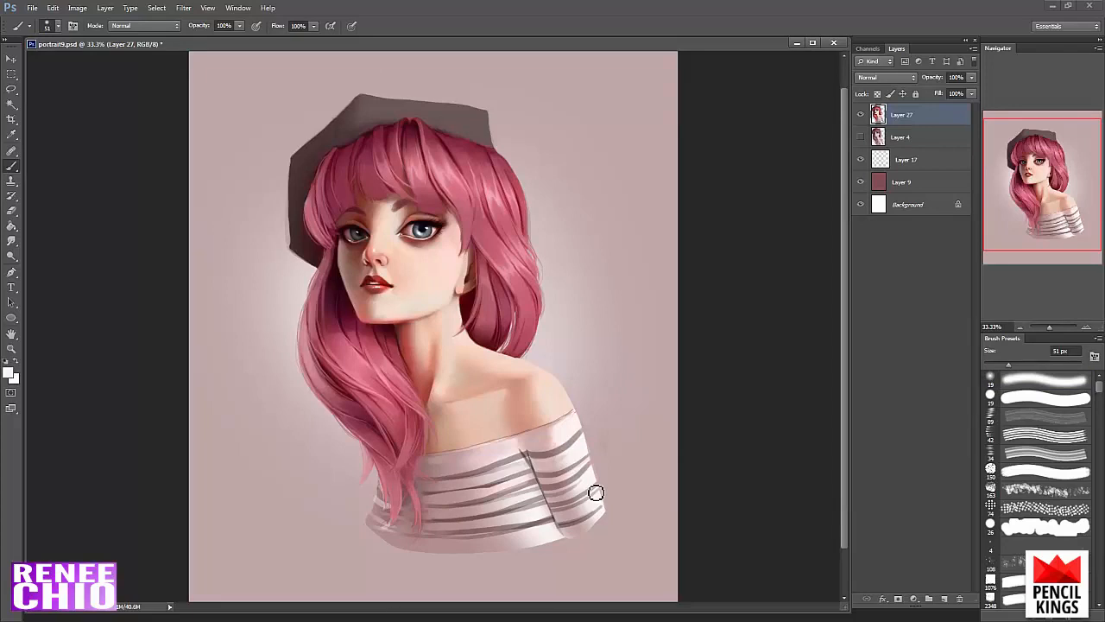
- Tint the shirt near the hair tips with a large soft Color-mode brush of about 238 px, using a sampled shirt colour
{"action": "key", "text": "z"}
{"action": "left_click", "coordinate": [545, 258], "text": "alt"}
{"action": "key", "text": "b"}
{"action": "left_click_drag", "start_coordinate": [1027, 368], "coordinate": [1045, 366]}
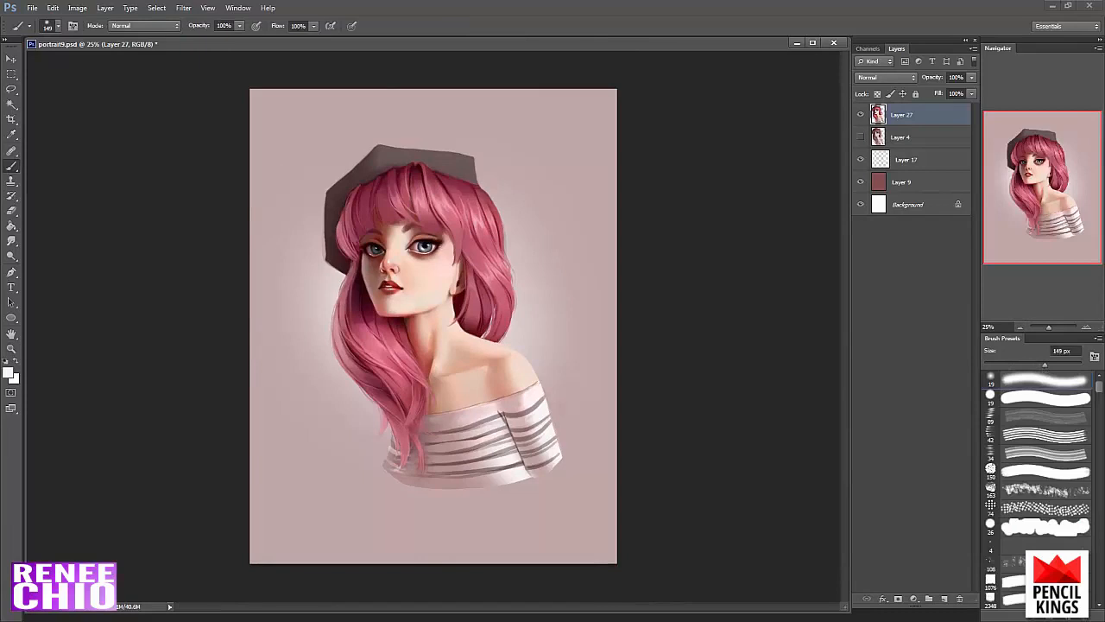
{"action": "left_click", "coordinate": [142, 25]}
{"action": "left_click", "coordinate": [138, 342]}
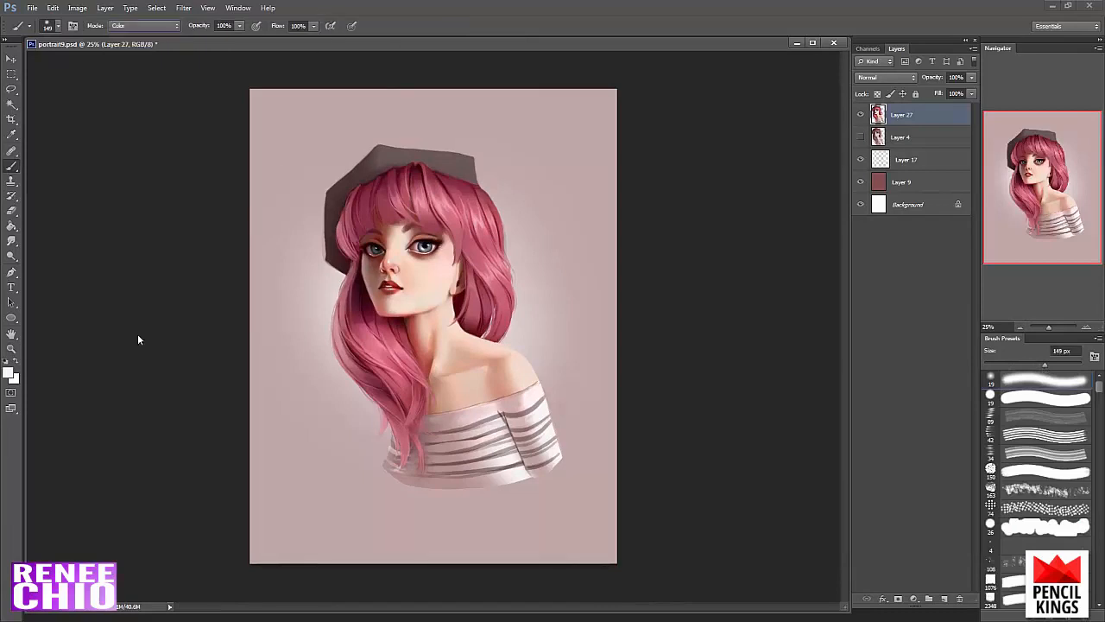
{"action": "left_click_drag", "start_coordinate": [1044, 367], "coordinate": [1053, 367]}
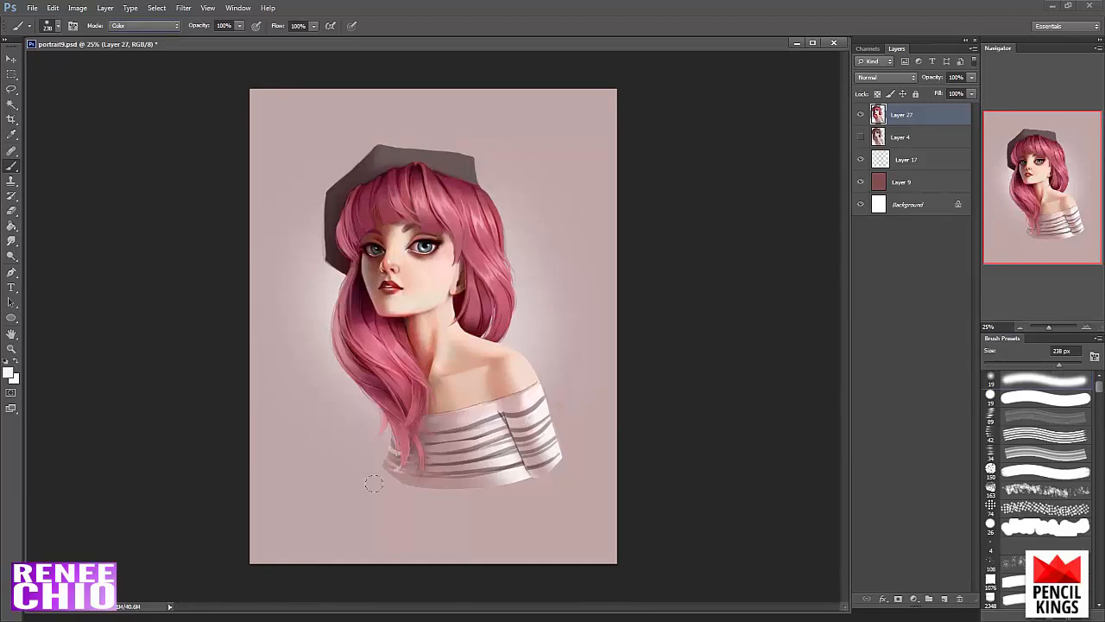
{"action": "left_click", "coordinate": [417, 418], "text": "alt"}
{"action": "mouse_move", "coordinate": [406, 439]}
{"action": "left_mouse_down"}
{"action": "mouse_move", "coordinate": [409, 473]}
{"action": "mouse_move", "coordinate": [392, 446]}
{"action": "left_mouse_up"}
- Tint the hat with a sampled hat colour in Color mode, locking the layer's transparency and enlarging the brush to 167 px
{"action": "left_click_drag", "start_coordinate": [1060, 363], "coordinate": [1041, 363]}
{"action": "left_click_drag", "start_coordinate": [1038, 364], "coordinate": [1012, 364]}
{"action": "mouse_move", "coordinate": [344, 269]}
{"action": "left_mouse_down"}
{"action": "mouse_move", "coordinate": [366, 190]}
{"action": "mouse_move", "coordinate": [335, 192]}
{"action": "left_mouse_up"}
{"action": "left_click", "coordinate": [387, 153], "text": "alt"}
{"action": "left_click_drag", "start_coordinate": [392, 149], "coordinate": [404, 148]}
{"action": "key", "text": "slash"}
{"action": "mouse_move", "coordinate": [359, 170]}
{"action": "left_mouse_down"}
{"action": "mouse_move", "coordinate": [409, 149]}
{"action": "mouse_move", "coordinate": [482, 163]}
{"action": "left_mouse_up"}
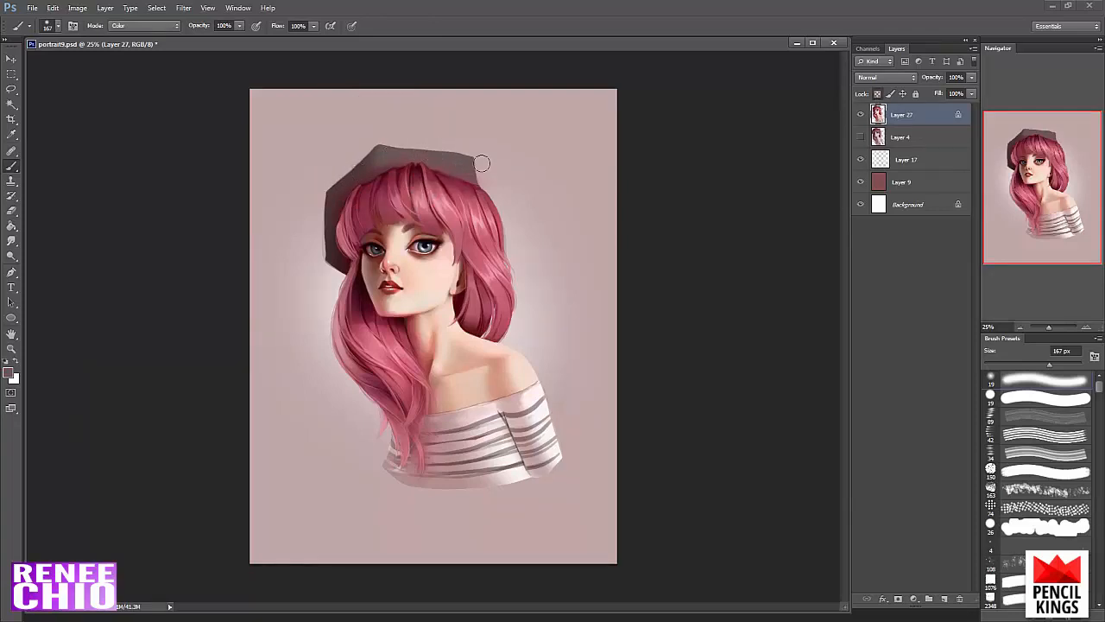
- Adjust the tint of the hair beneath the hat with colours sampled from the fringe and side strands
{"action": "left_click", "coordinate": [377, 182], "text": "alt"}
{"action": "left_click", "coordinate": [358, 185], "text": "alt"}
{"action": "left_click", "coordinate": [341, 189], "text": "alt"}
{"action": "left_click", "coordinate": [350, 210], "text": "alt"}
- Tint the face and the hair behind the ear with sampled skin and pink hair colours, varying the brush size
{"action": "left_click", "coordinate": [1028, 366]}
{"action": "left_click", "coordinate": [393, 232], "text": "alt"}
{"action": "key", "text": "bracketright"}
{"action": "key", "text": "bracketright"}
{"action": "key", "text": "bracketright"}
{"action": "left_click", "coordinate": [386, 252], "text": "alt"}
{"action": "left_click", "coordinate": [387, 210], "text": "alt"}
{"action": "left_click", "coordinate": [388, 257], "text": "alt"}
{"action": "left_click_drag", "start_coordinate": [458, 320], "coordinate": [464, 319]}
- Add a new layer beneath Layer 27 and draw a large white circle behind the head with the Ellipse tool
{"action": "key", "text": "v"}
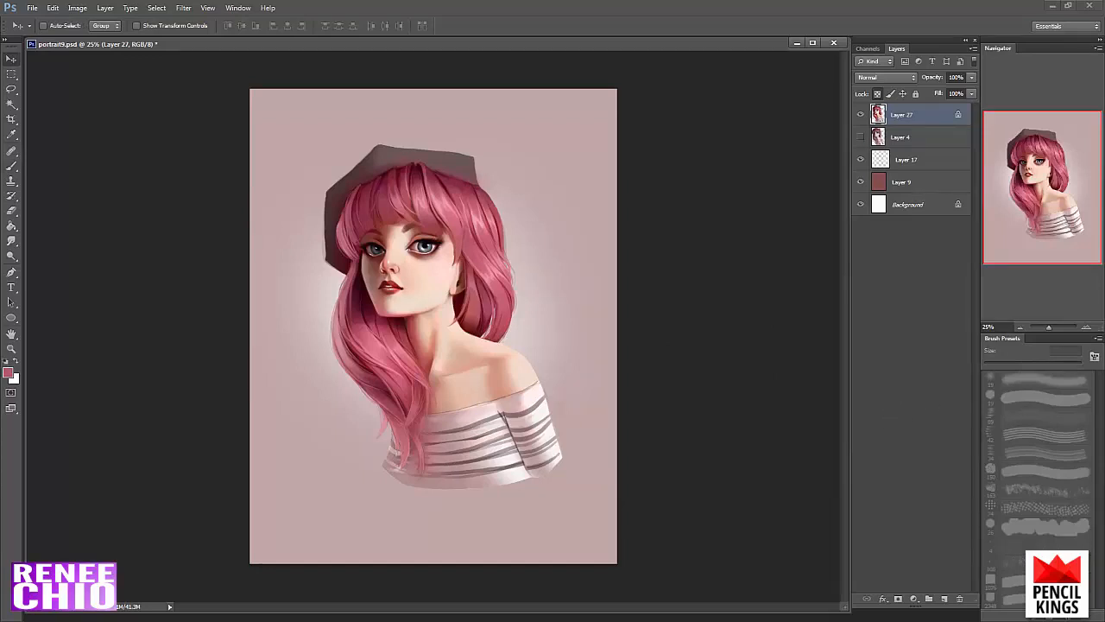
{"action": "left_click", "coordinate": [945, 598]}
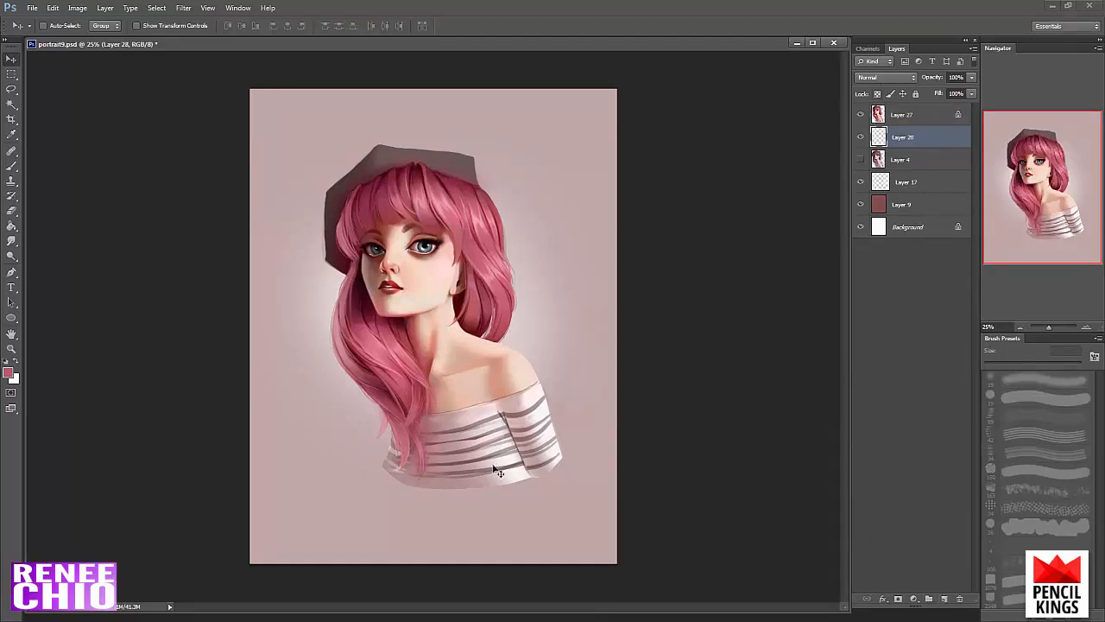
{"action": "left_click", "coordinate": [12, 317]}
{"action": "left_click", "coordinate": [15, 362]}
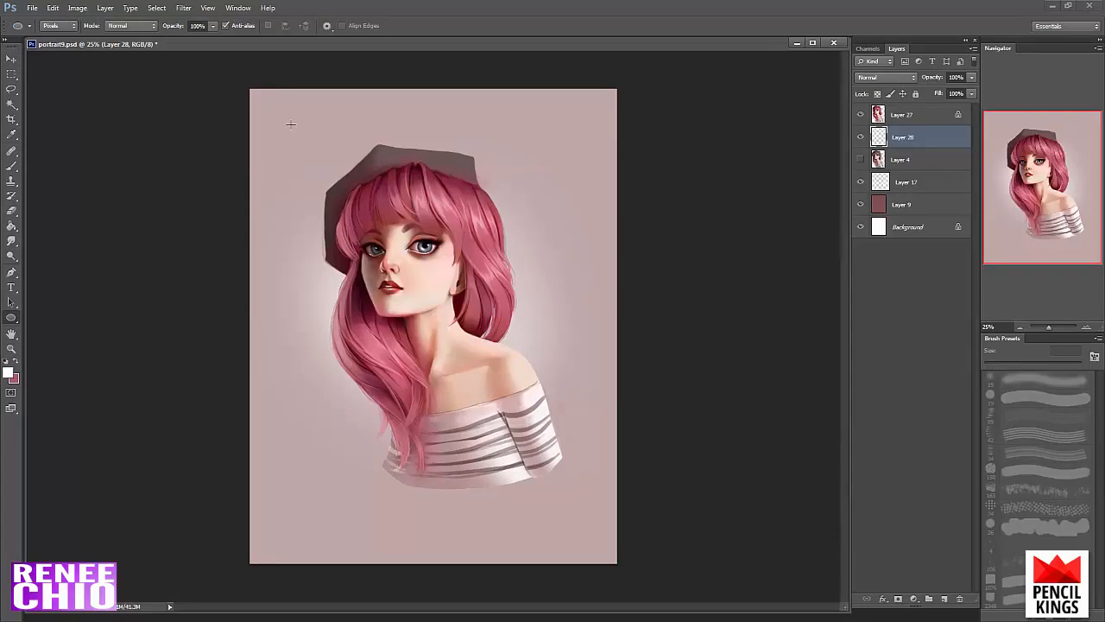
{"action": "left_click_drag", "start_coordinate": [274, 129], "coordinate": [567, 397]}
- Reposition the white circle so it sits centred behind the head
{"action": "key", "text": "v"}
{"action": "key", "text": "shift+Up"}
{"action": "key", "text": "shift+Up"}
{"action": "key", "text": "shift+Up"}
{"action": "key", "text": "shift+Right"}
{"action": "key", "text": "shift+Right"}
{"action": "key", "text": "shift+Right"}
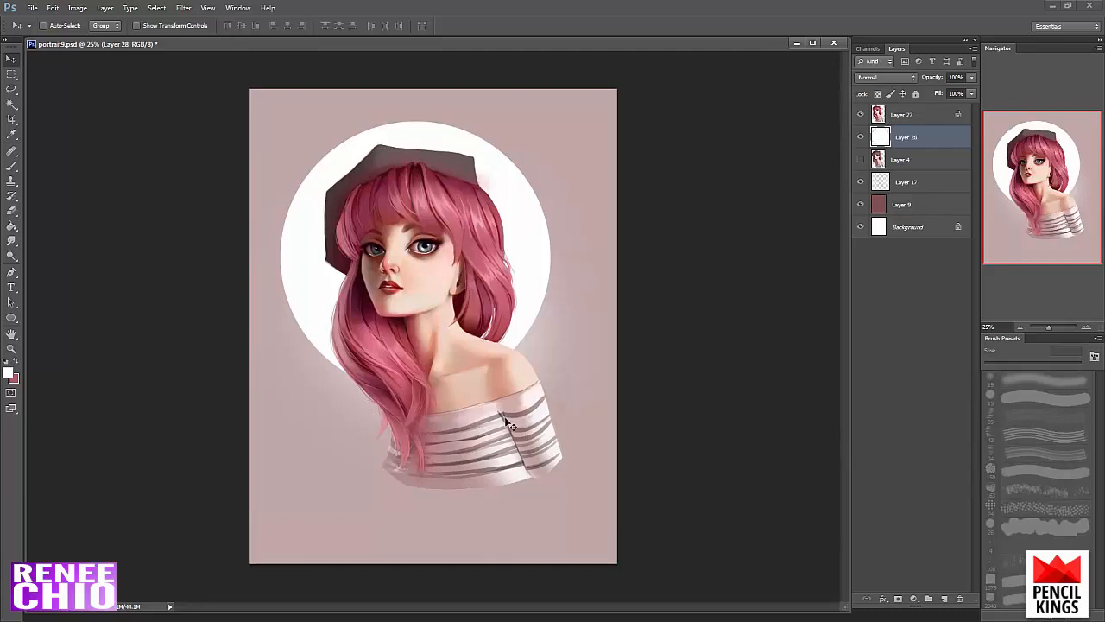
{"action": "left_click_drag", "start_coordinate": [504, 420], "coordinate": [507, 466]}
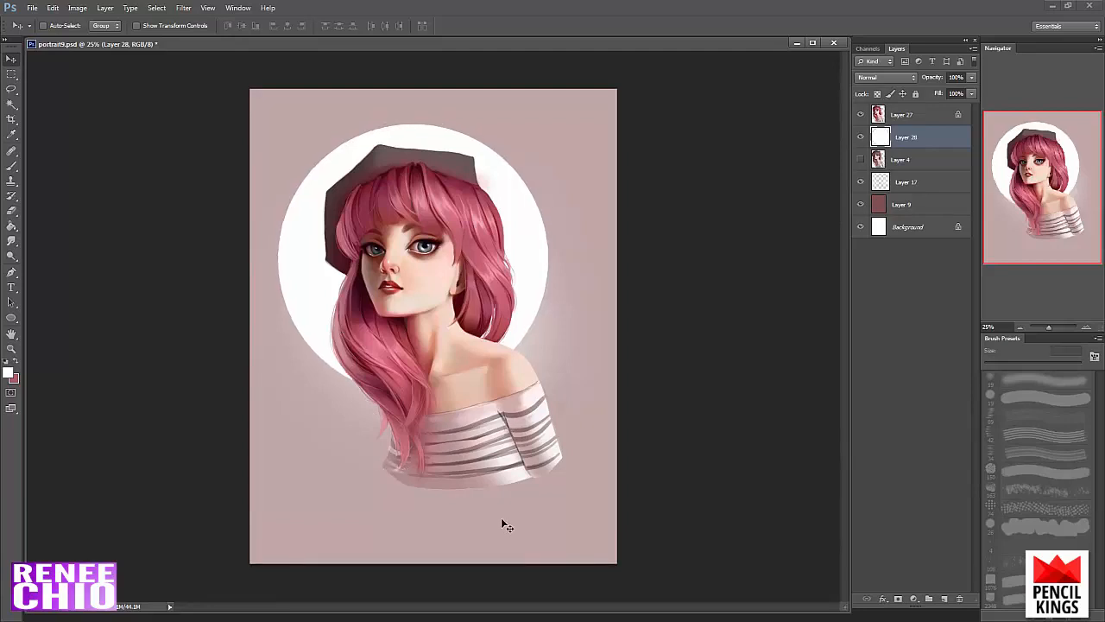
- Add a new layer above Layer 27 and load the white circle on Layer 28 as a selection for brush painting
{"action": "left_click", "coordinate": [900, 116]}
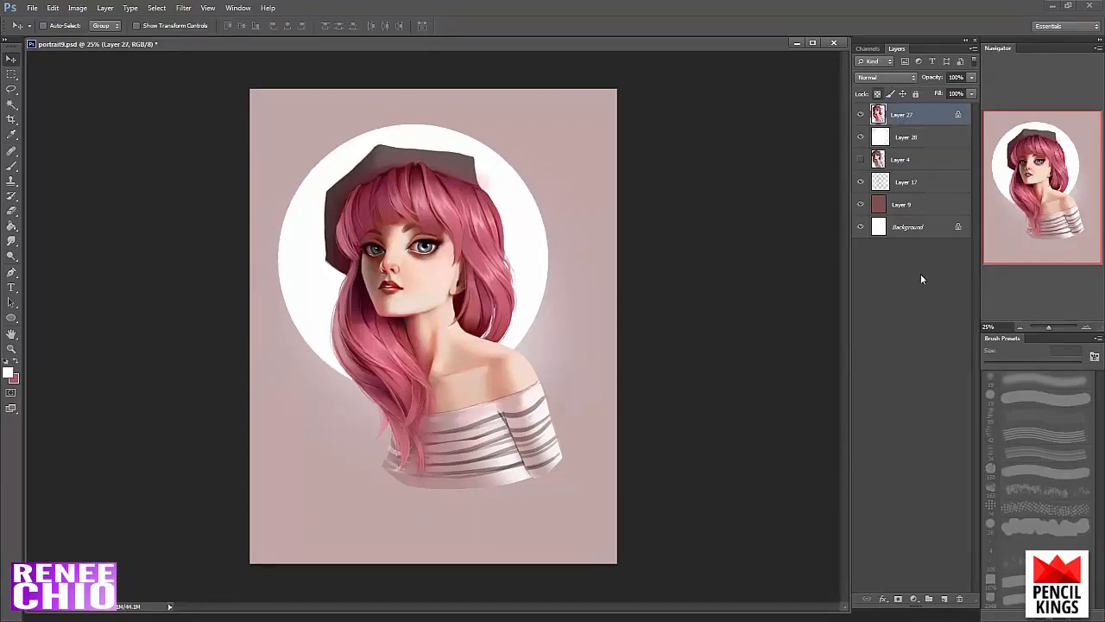
{"action": "left_click", "coordinate": [944, 599]}
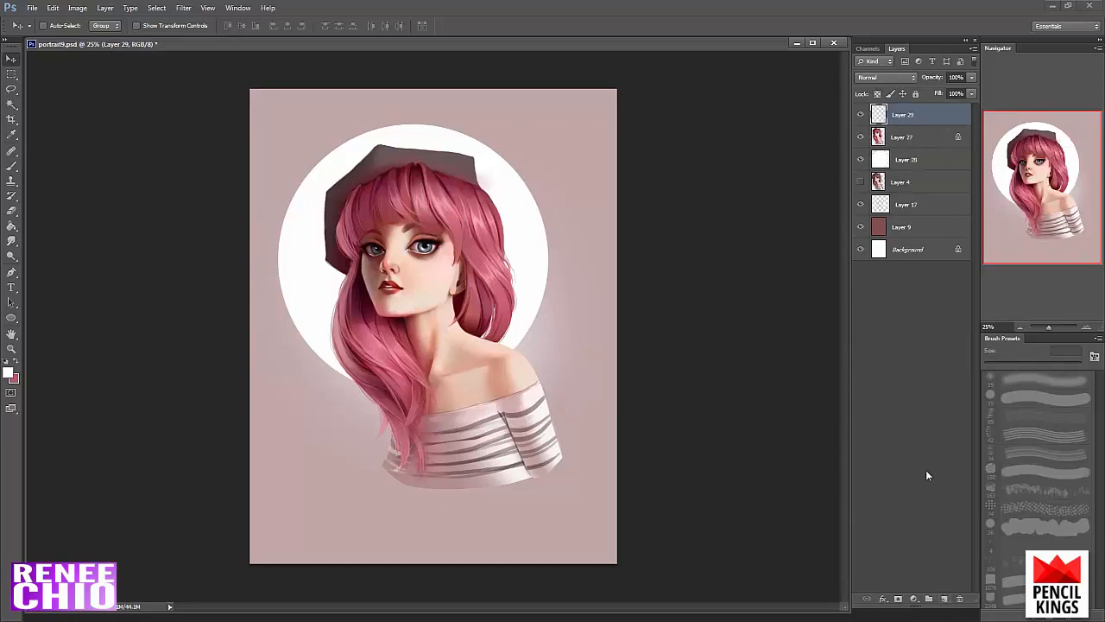
{"action": "key", "text": "b"}
{"action": "left_click", "coordinate": [880, 163], "text": "ctrl"}
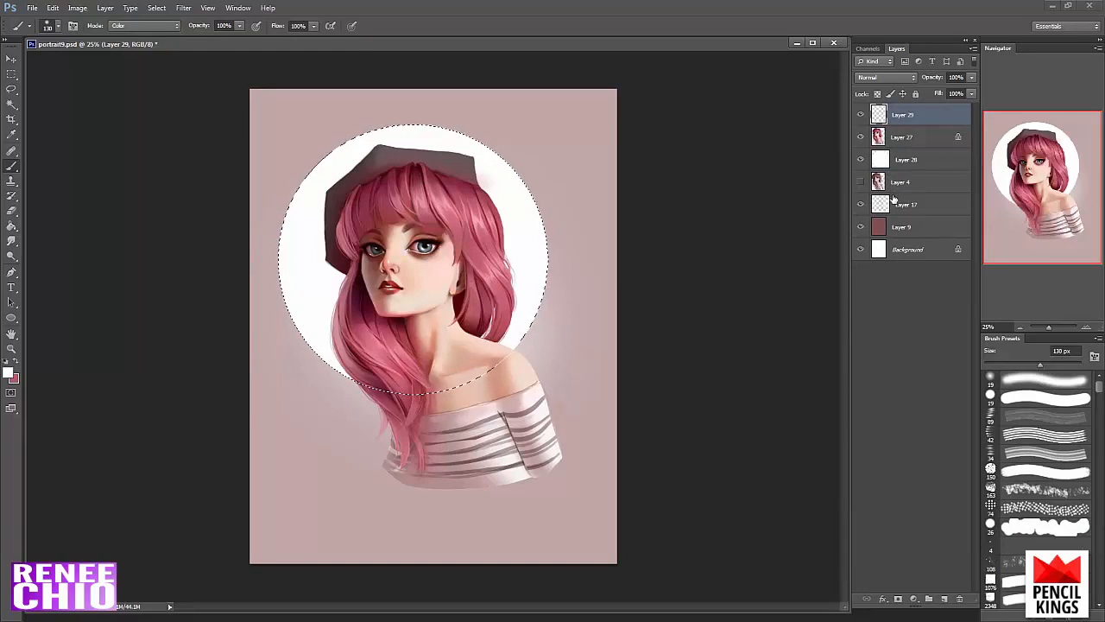
- Deselect the circle and brush soft white light along the hair's right edge on Layer 29, trying brush sizes of 286 and 189 px
{"action": "key", "text": "ctrl+d"}
{"action": "left_click_drag", "start_coordinate": [1040, 364], "coordinate": [1046, 365]}
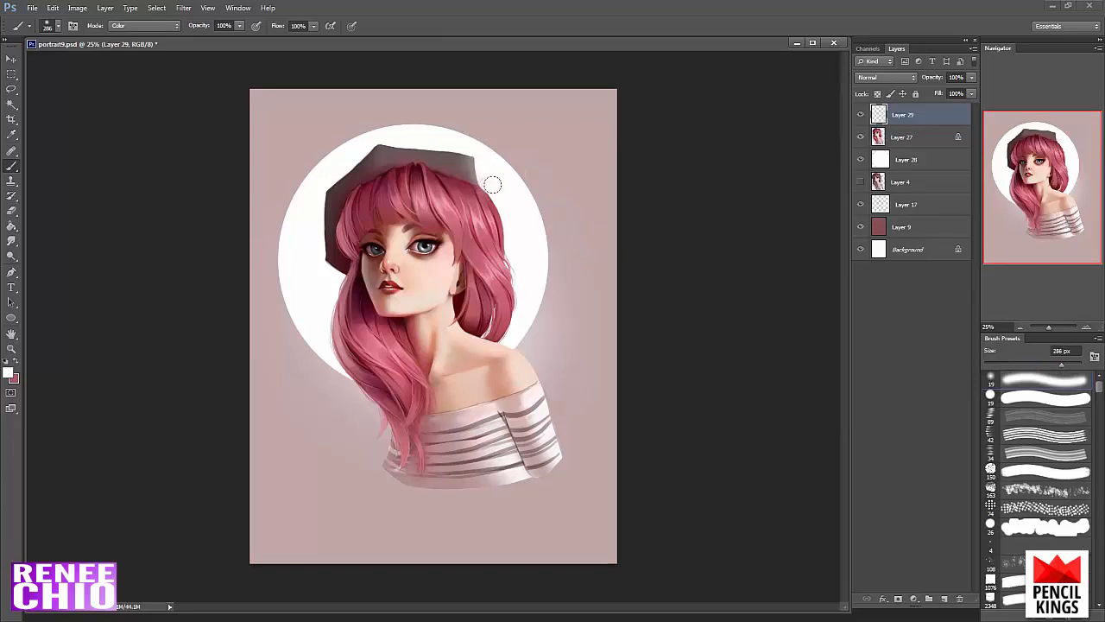
{"action": "left_click_drag", "start_coordinate": [523, 273], "coordinate": [516, 321]}
{"action": "left_click", "coordinate": [1017, 365]}
{"action": "mouse_move", "coordinate": [497, 313]}
{"action": "left_mouse_down"}
{"action": "mouse_move", "coordinate": [493, 335]}
{"action": "mouse_move", "coordinate": [498, 321]}
{"action": "mouse_move", "coordinate": [501, 330]}
{"action": "left_mouse_up"}
{"action": "key", "text": "ctrl+z"}
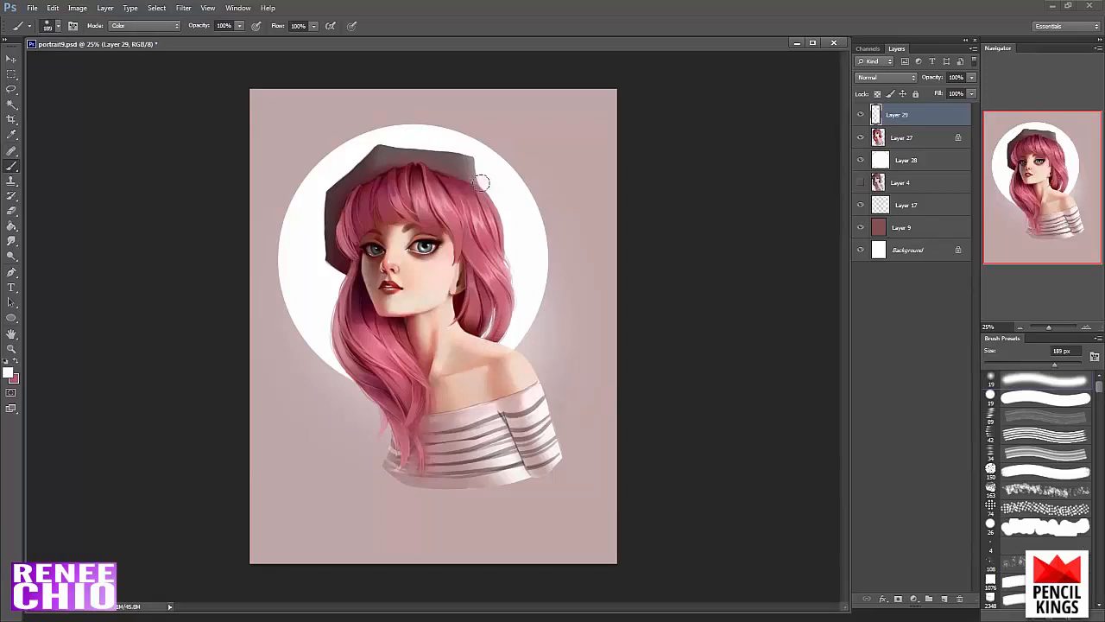
- Brush a soft white glow along the hat's top and left edges and down the long left lock with a 189 px brush
{"action": "left_click_drag", "start_coordinate": [378, 139], "coordinate": [463, 149]}
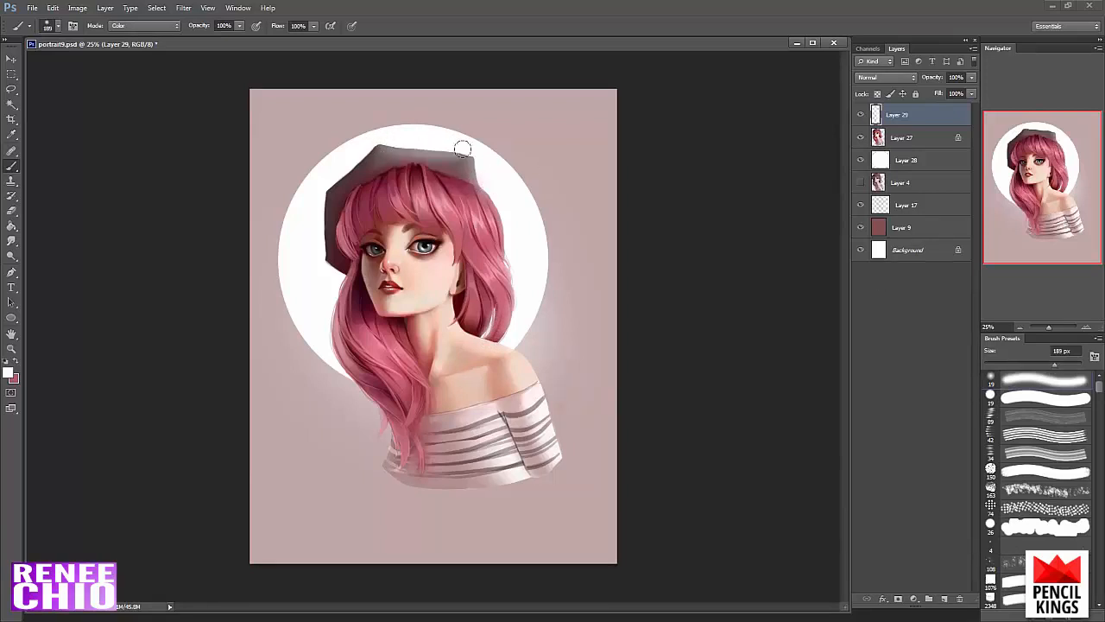
{"action": "key", "text": "ctrl+z"}
{"action": "left_click_drag", "start_coordinate": [385, 139], "coordinate": [464, 153]}
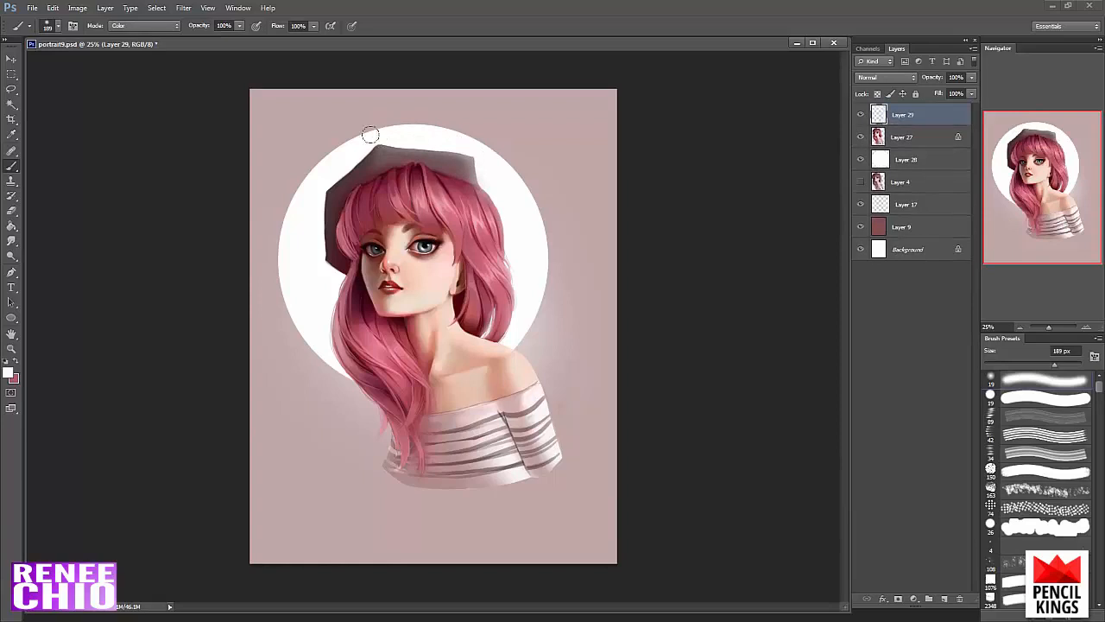
{"action": "mouse_move", "coordinate": [346, 160]}
{"action": "left_mouse_down"}
{"action": "mouse_move", "coordinate": [318, 198]}
{"action": "mouse_move", "coordinate": [317, 247]}
{"action": "left_mouse_up"}
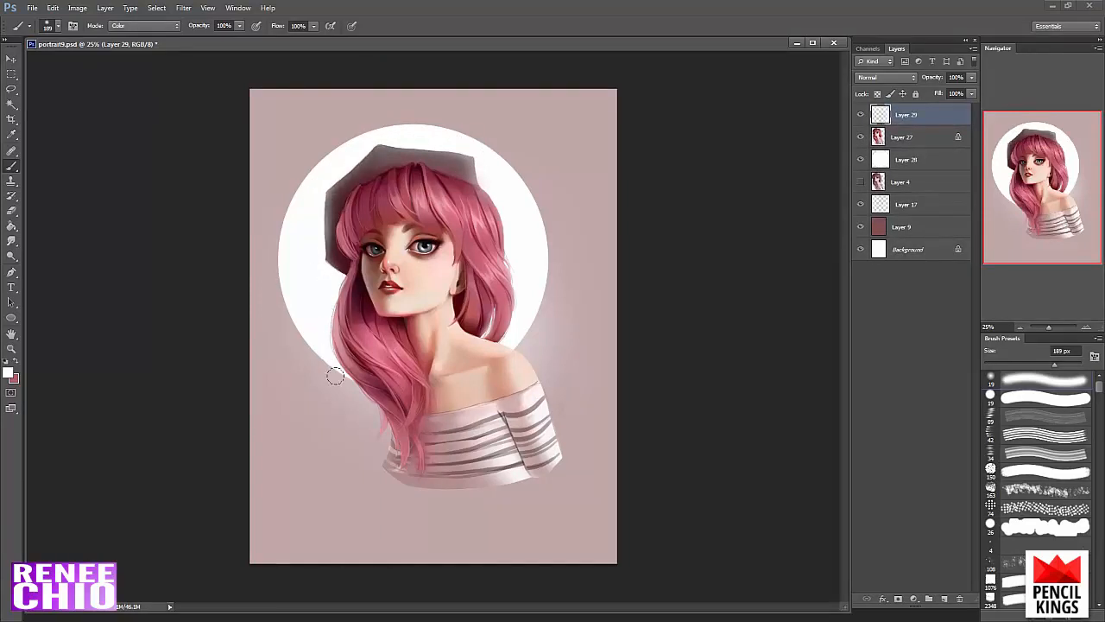
{"action": "left_click_drag", "start_coordinate": [334, 336], "coordinate": [389, 433]}
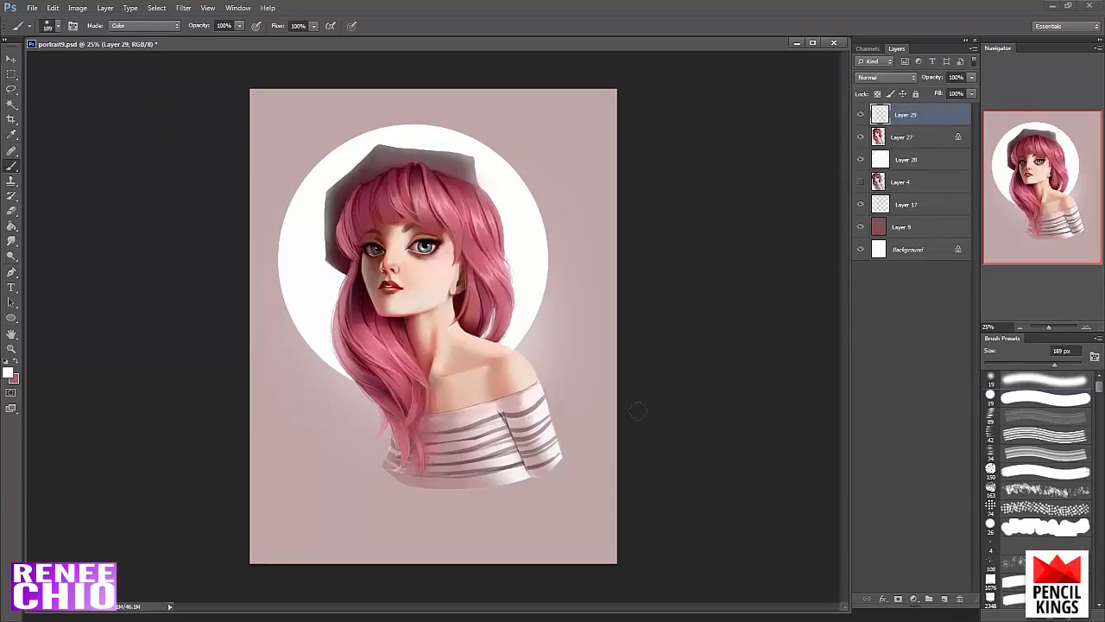
- Load Layer 27's figure as a selection, hide its outline and brush soft white light along the lower edge of the left lock
{"action": "left_click", "coordinate": [877, 138], "text": "ctrl"}
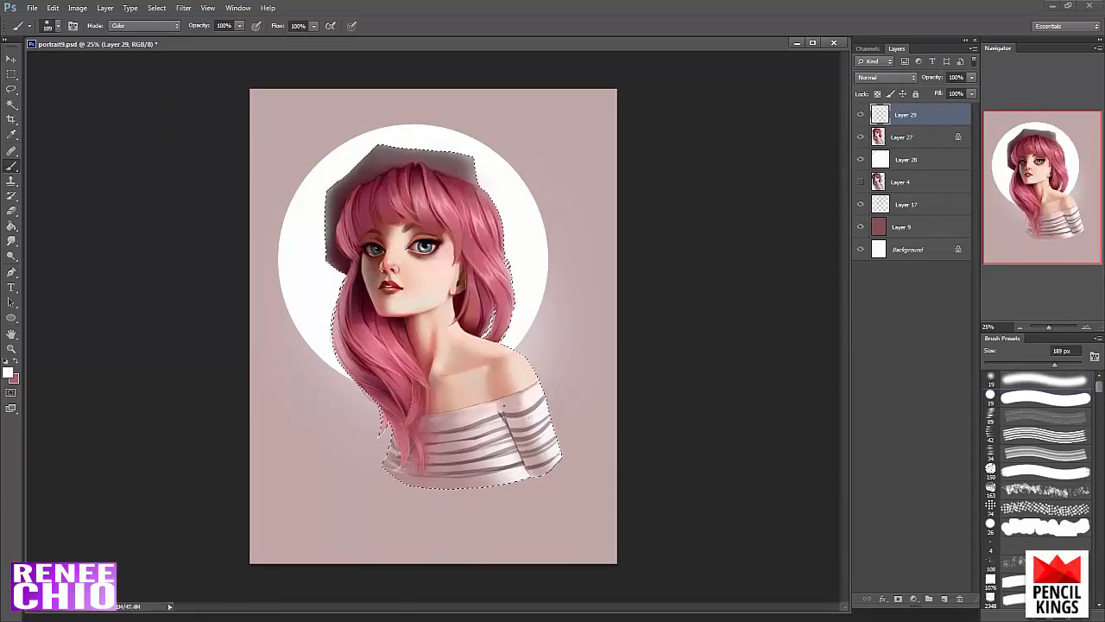
{"action": "key", "text": "ctrl+h"}
{"action": "left_click_drag", "start_coordinate": [352, 378], "coordinate": [385, 426]}
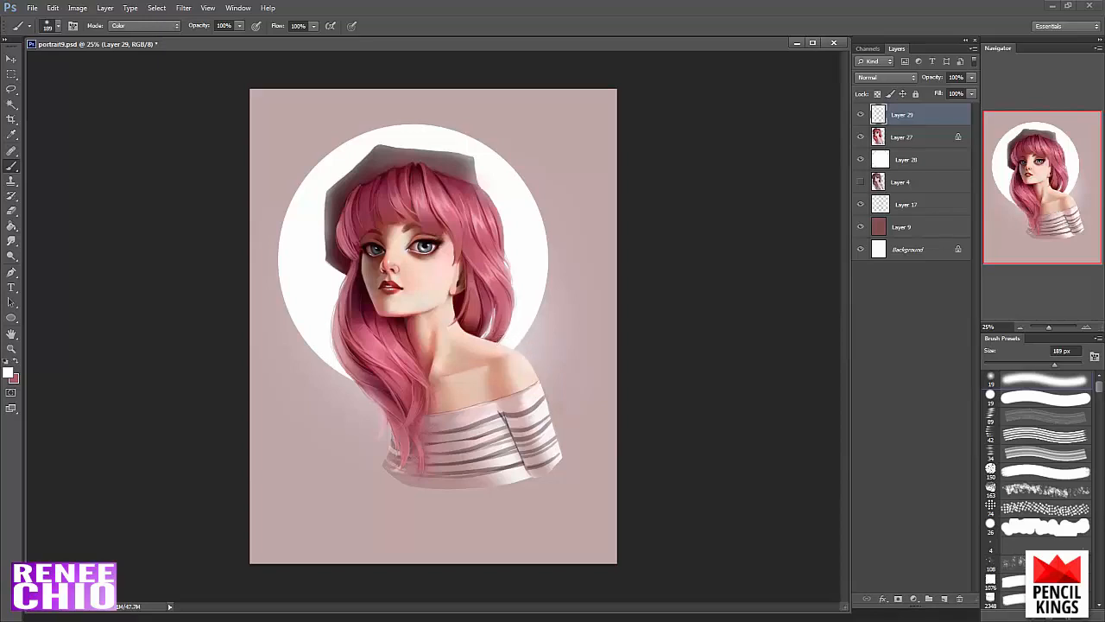
- Refine the selection between the hair and the shoulder with the Lasso tool and set the brush size to 149 px
{"action": "left_click_drag", "start_coordinate": [1054, 363], "coordinate": [1015, 370]}
{"action": "left_click", "coordinate": [10, 90]}
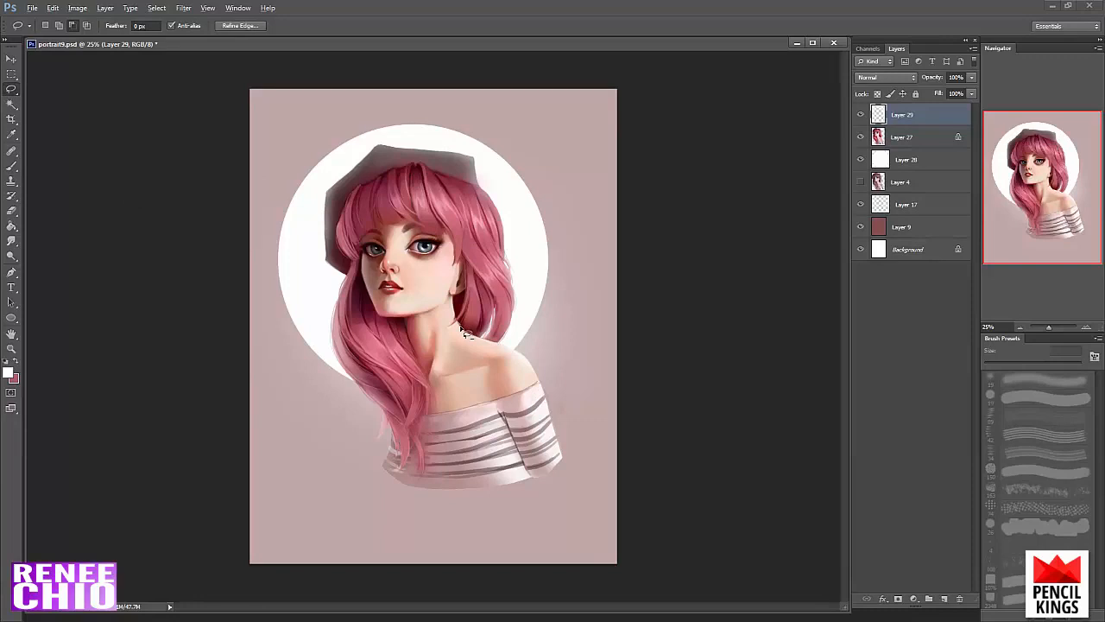
{"action": "key", "text": "b"}
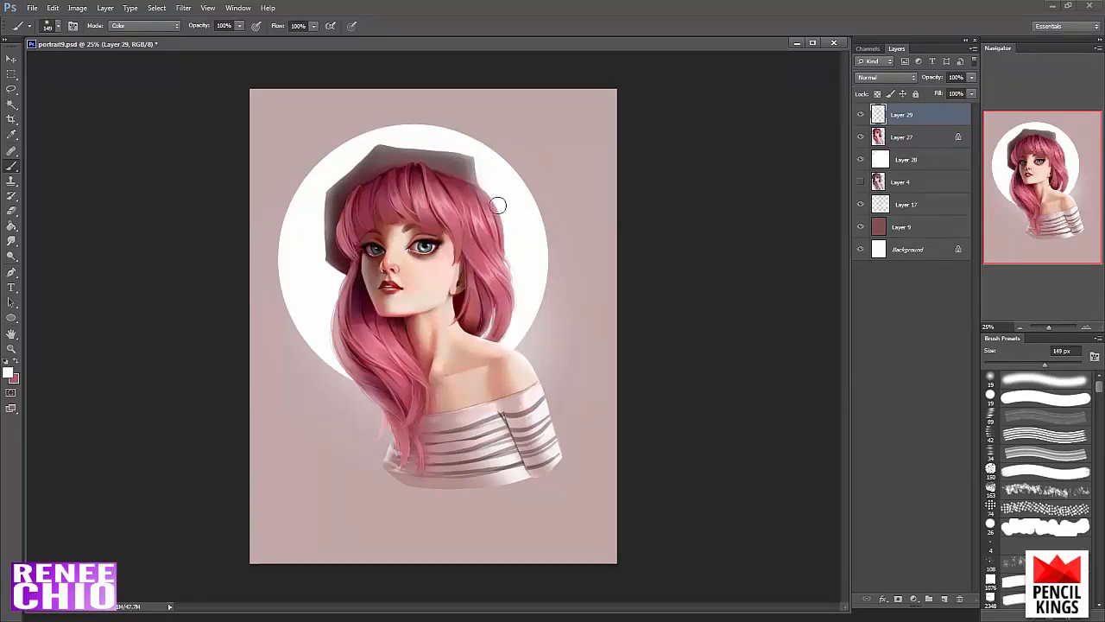
- Lasso the hair below the hat's right corner for brushing with the 149 px brush, and deselect it
{"action": "left_click", "coordinate": [12, 90]}
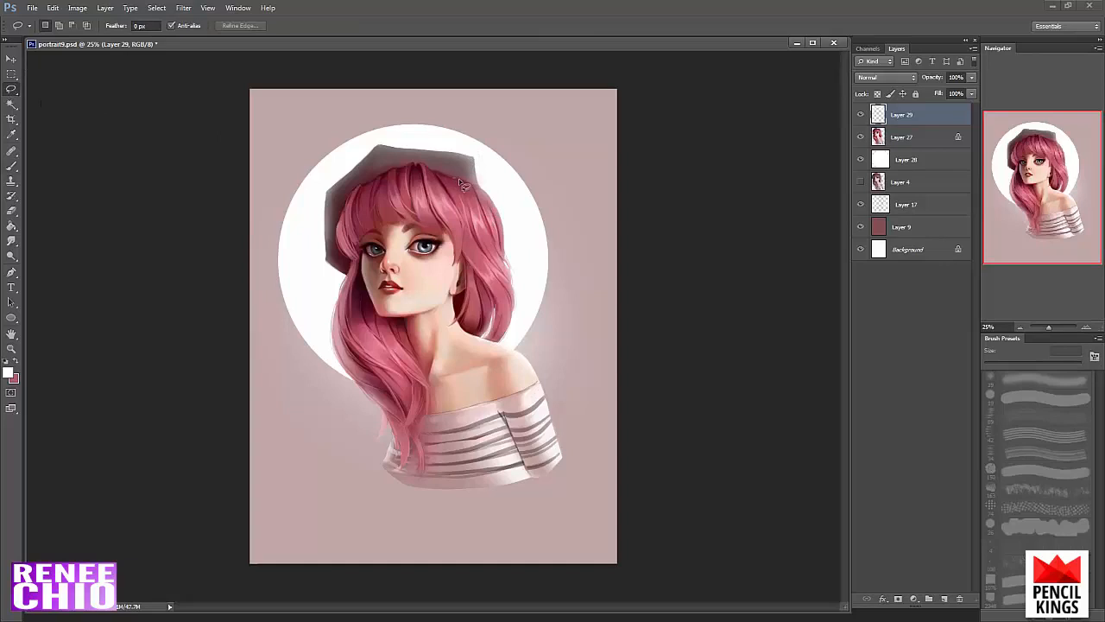
{"action": "left_click_drag", "start_coordinate": [505, 210], "coordinate": [504, 216]}
{"action": "key", "text": "b"}
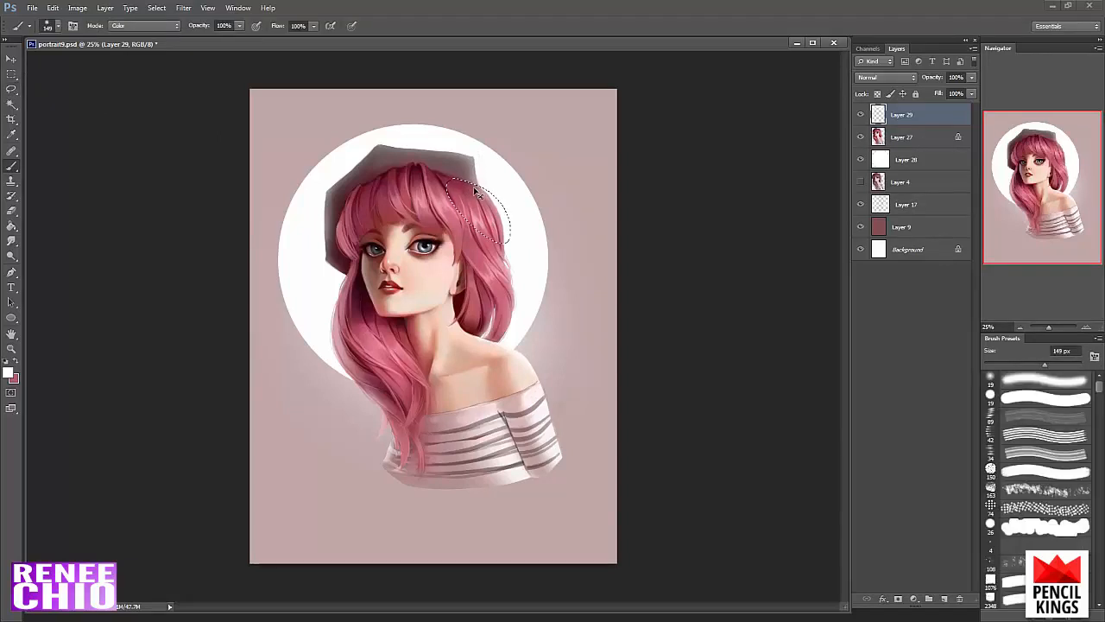
{"action": "key", "text": "ctrl+d"}
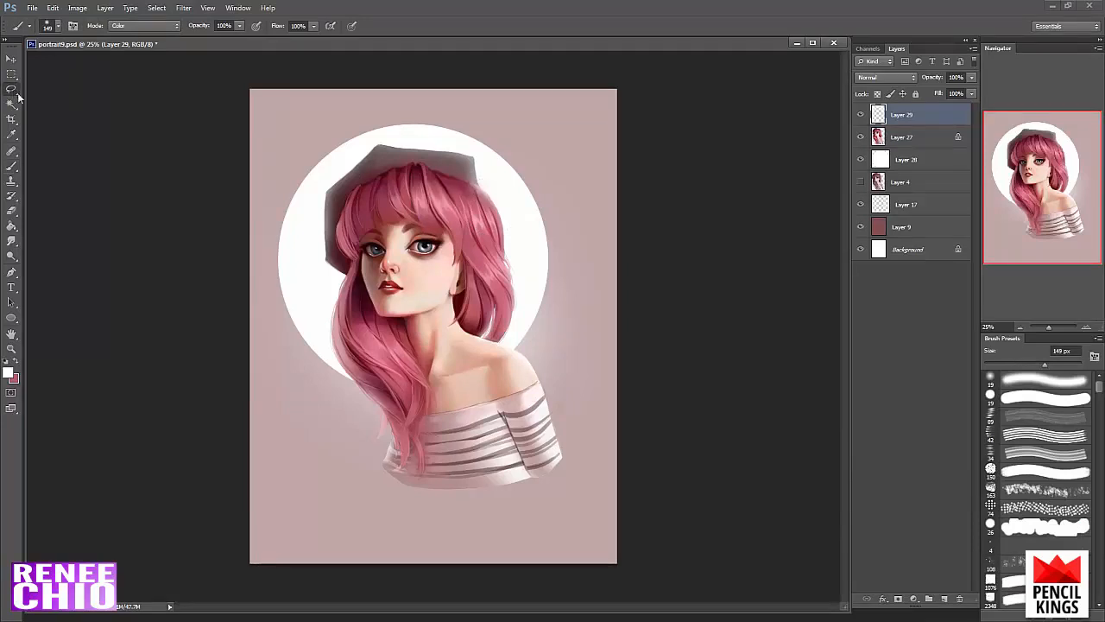
- Lasso the hair's edge under the hat's left side for brushing, and clean up the area with a 10 px hard round eraser
{"action": "key", "text": "l"}
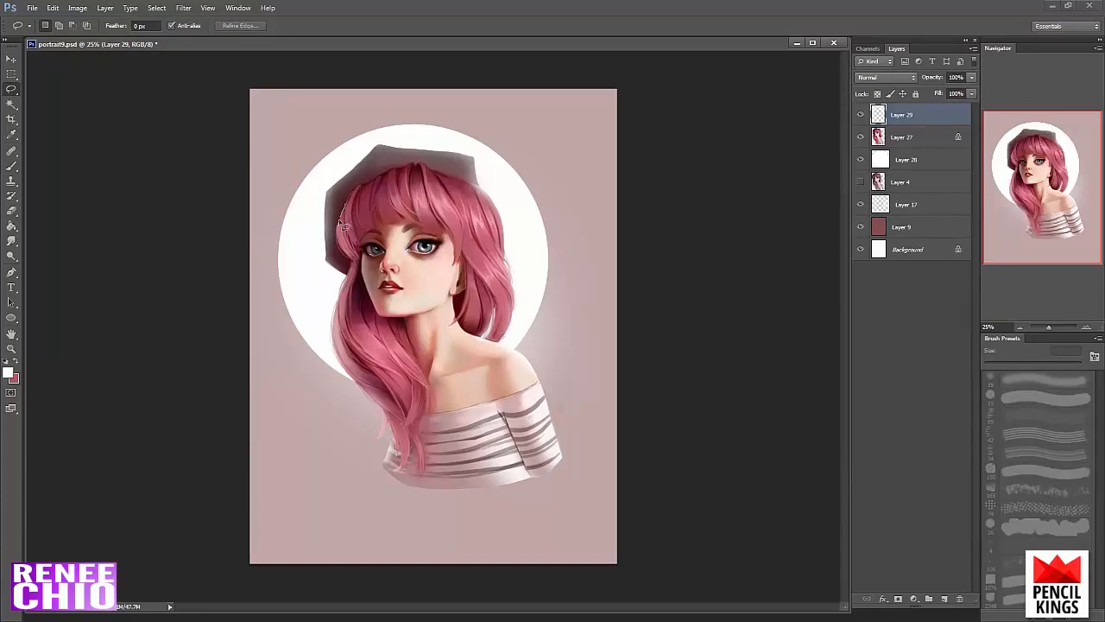
{"action": "key", "text": "b"}
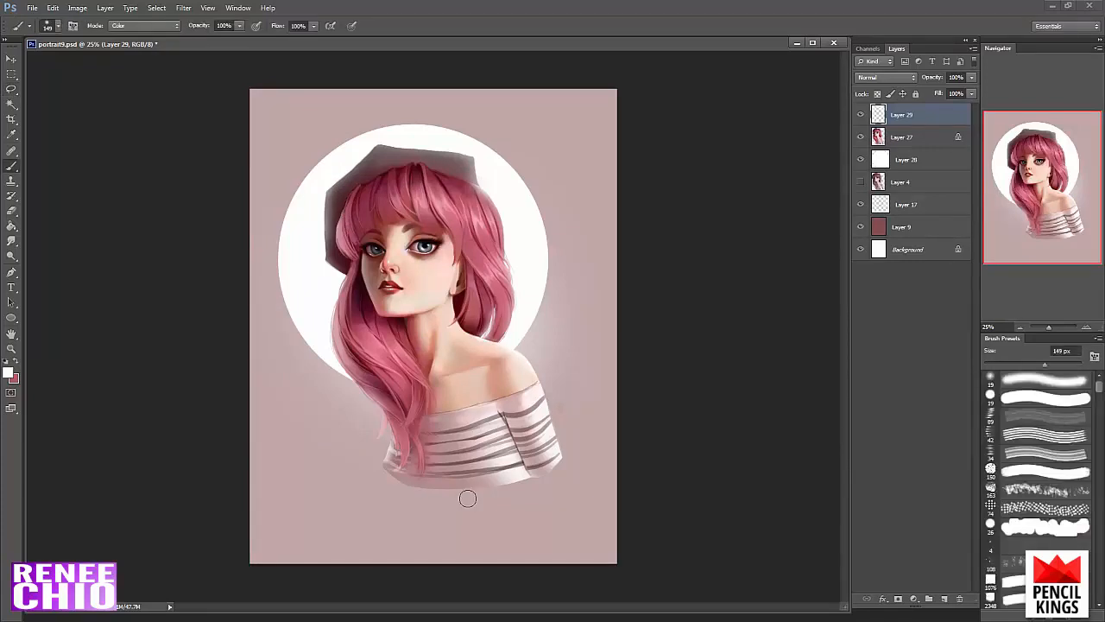
{"action": "key", "text": "e"}
{"action": "left_click", "coordinate": [1014, 403]}
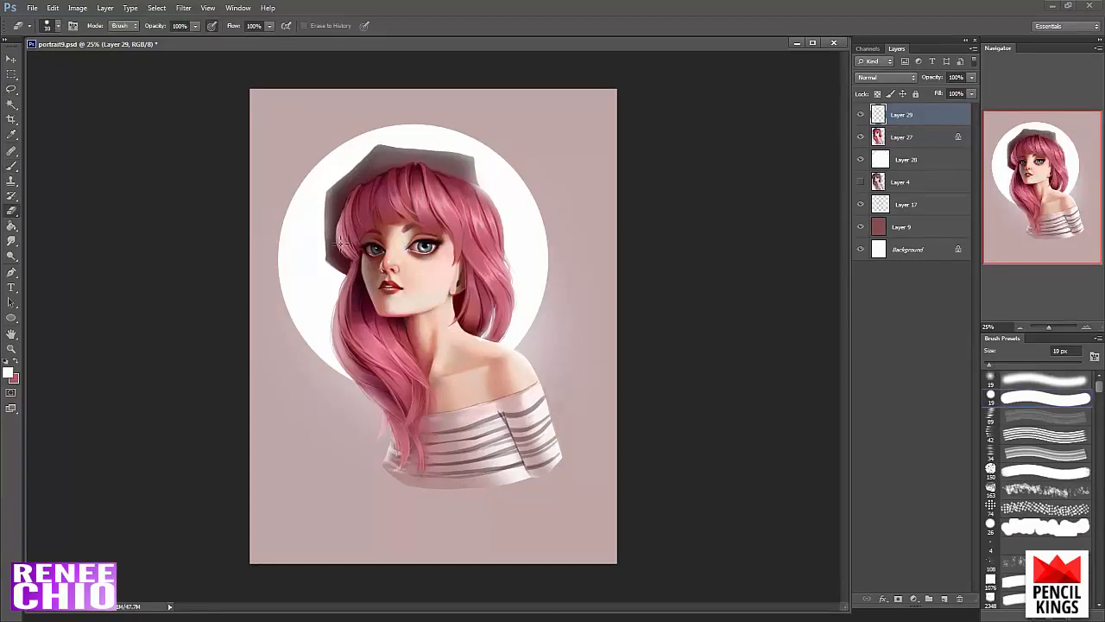
- Select Layers 29, 27 and 28 and crop the canvas closer around the figure, trimming its right, top and bottom edges
{"action": "key", "text": "v"}
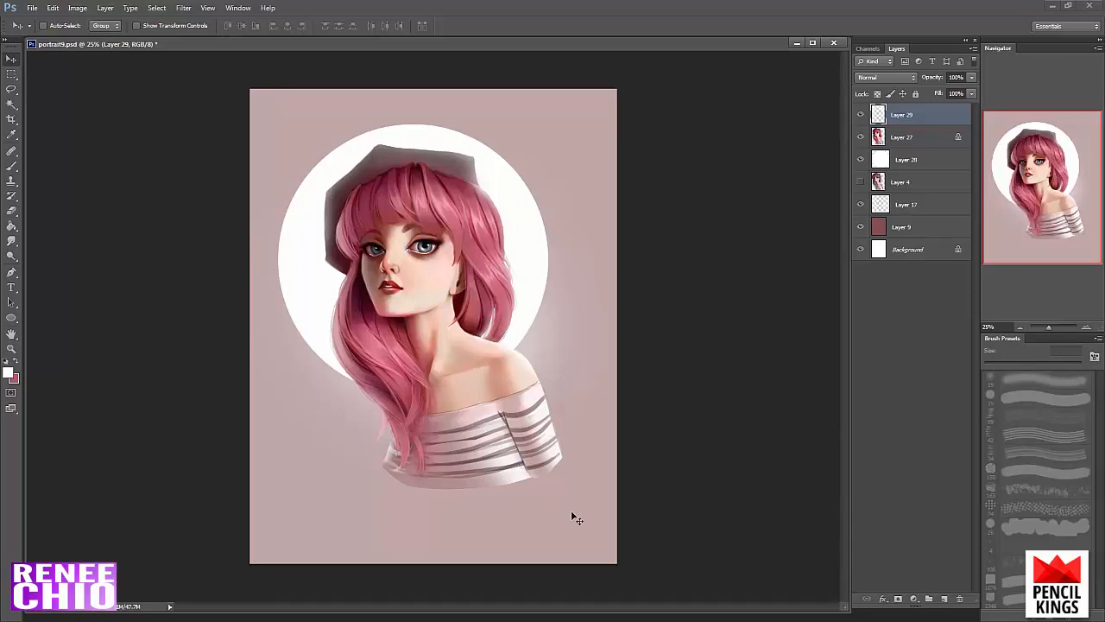
{"action": "left_click", "coordinate": [934, 164], "text": "shift"}
{"action": "left_click", "coordinate": [12, 118]}
{"action": "left_click_drag", "start_coordinate": [612, 558], "coordinate": [597, 540]}
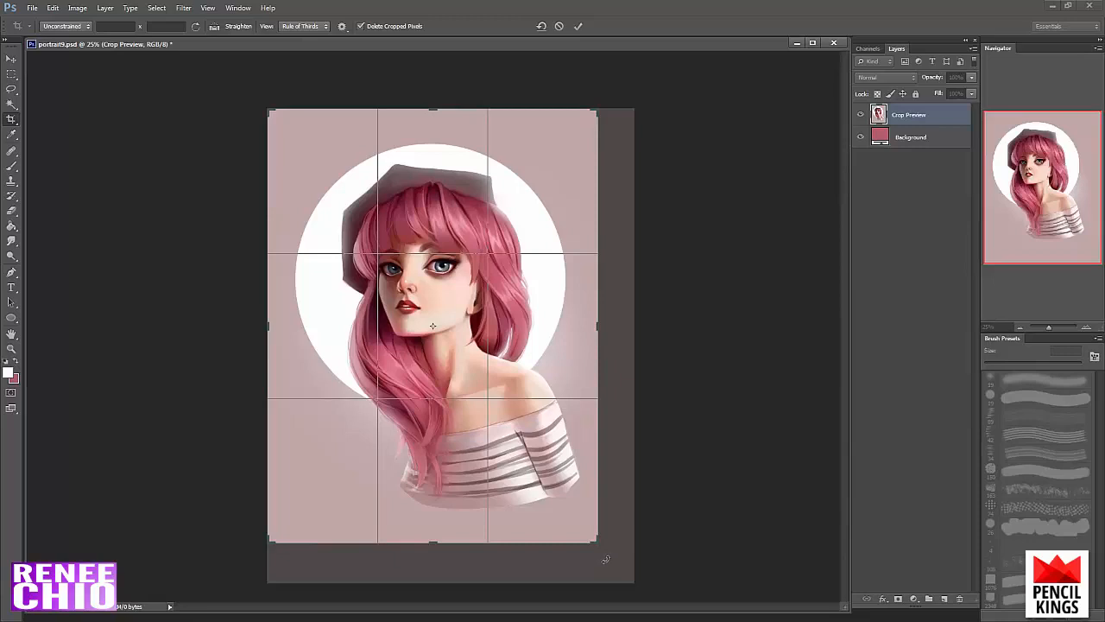
{"action": "left_click_drag", "start_coordinate": [594, 326], "coordinate": [591, 327]}
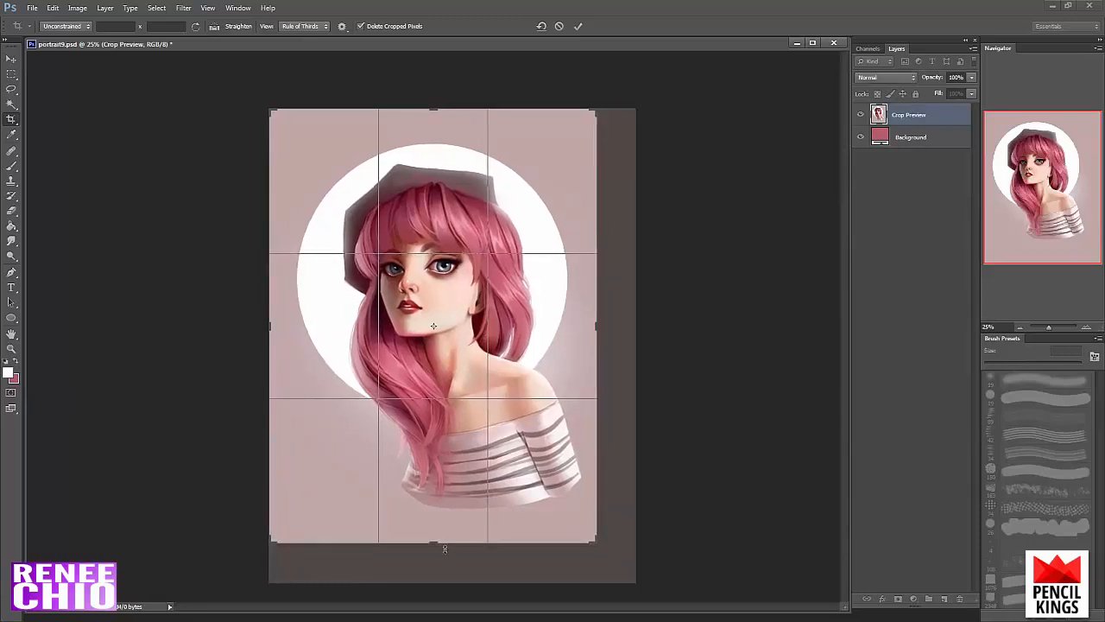
{"action": "left_click_drag", "start_coordinate": [433, 545], "coordinate": [431, 583]}
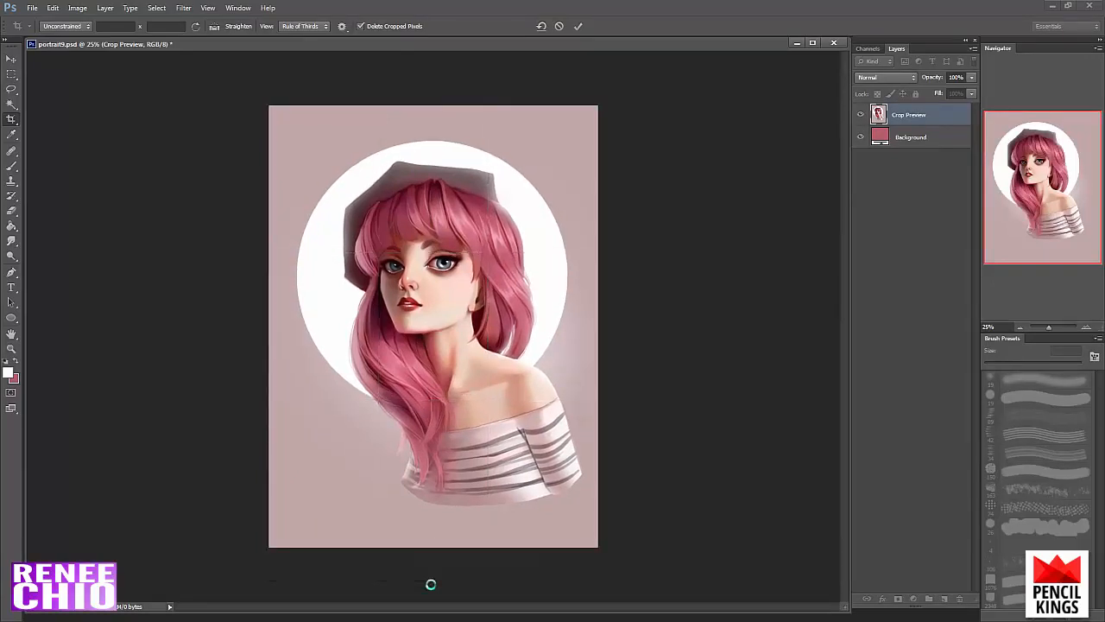
{"action": "left_click_drag", "start_coordinate": [434, 106], "coordinate": [434, 110]}
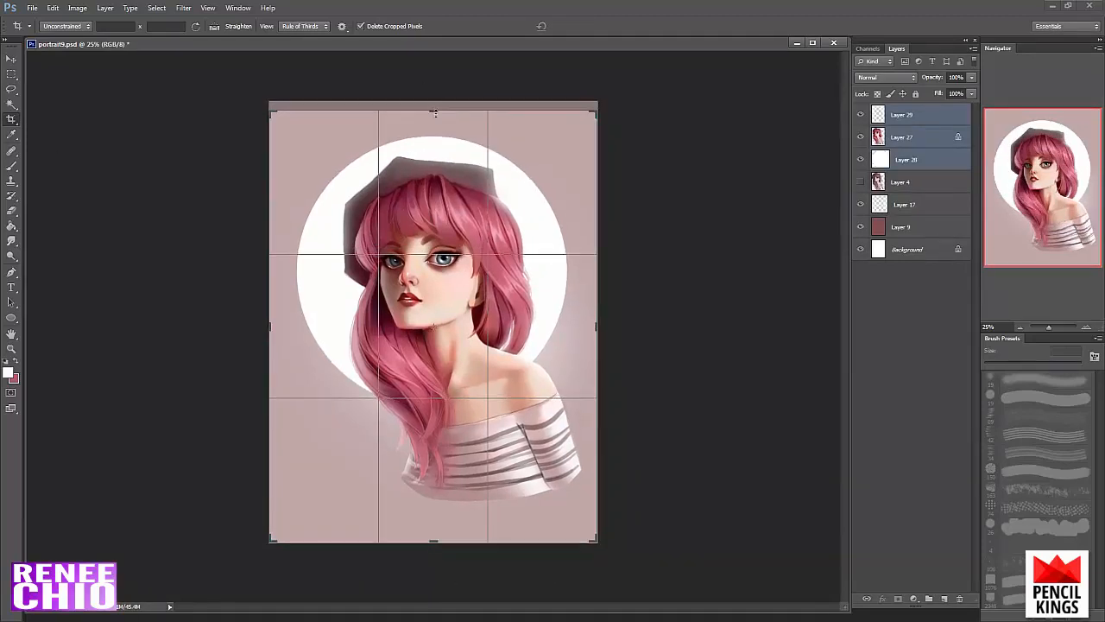
{"action": "left_click_drag", "start_coordinate": [433, 539], "coordinate": [434, 540]}
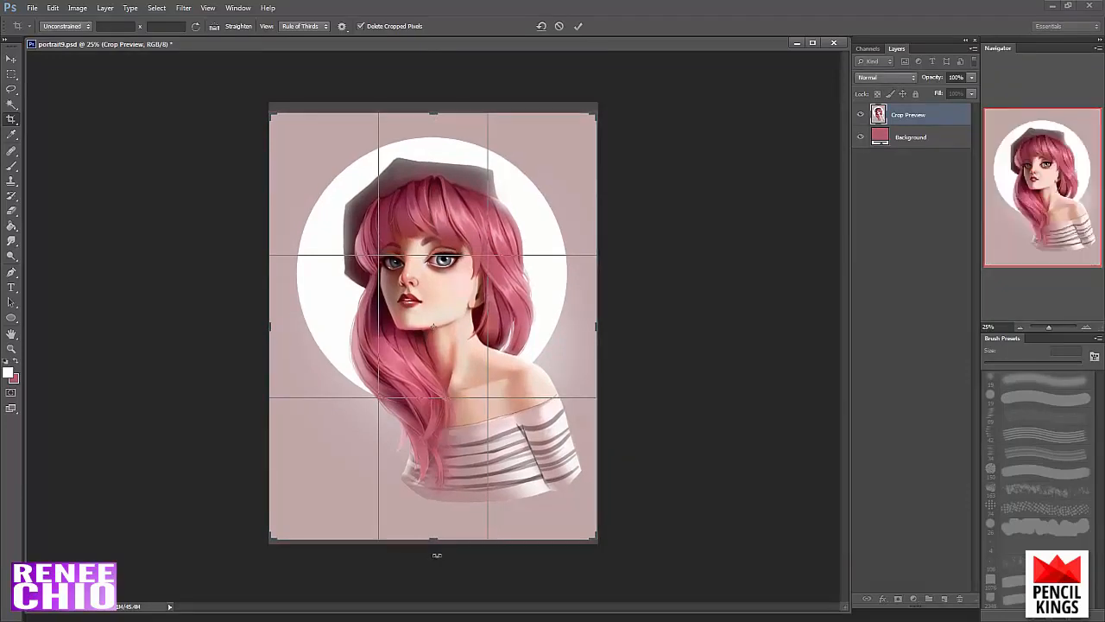
{"action": "key", "text": "Return"}
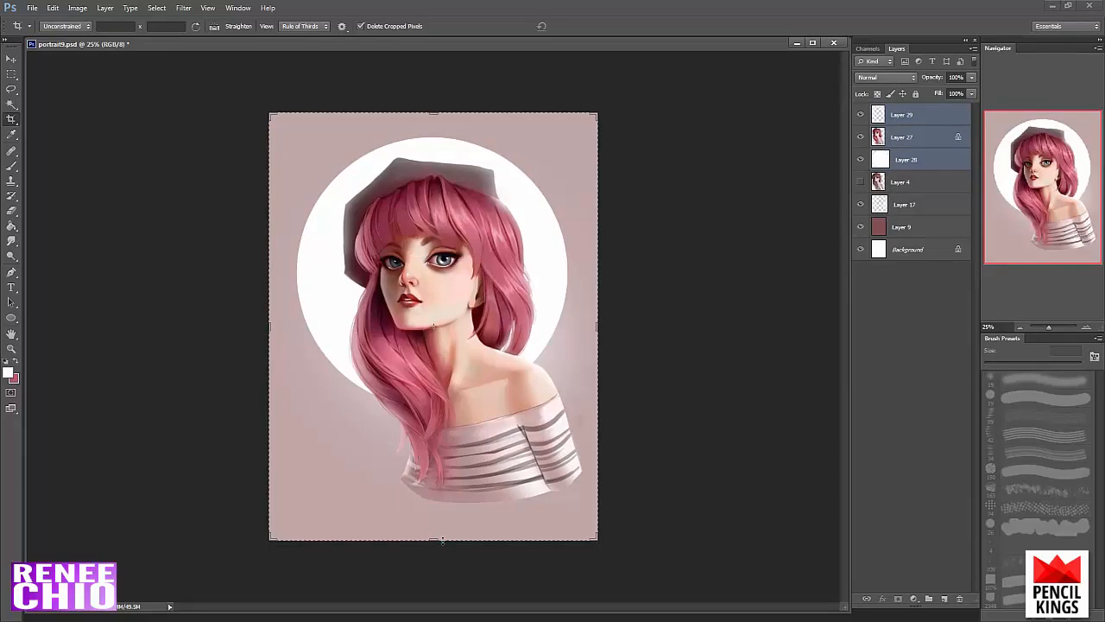
- Add a new layer directly above Layer 27 and choose the hard round brush for painting
{"action": "left_click", "coordinate": [902, 183]}
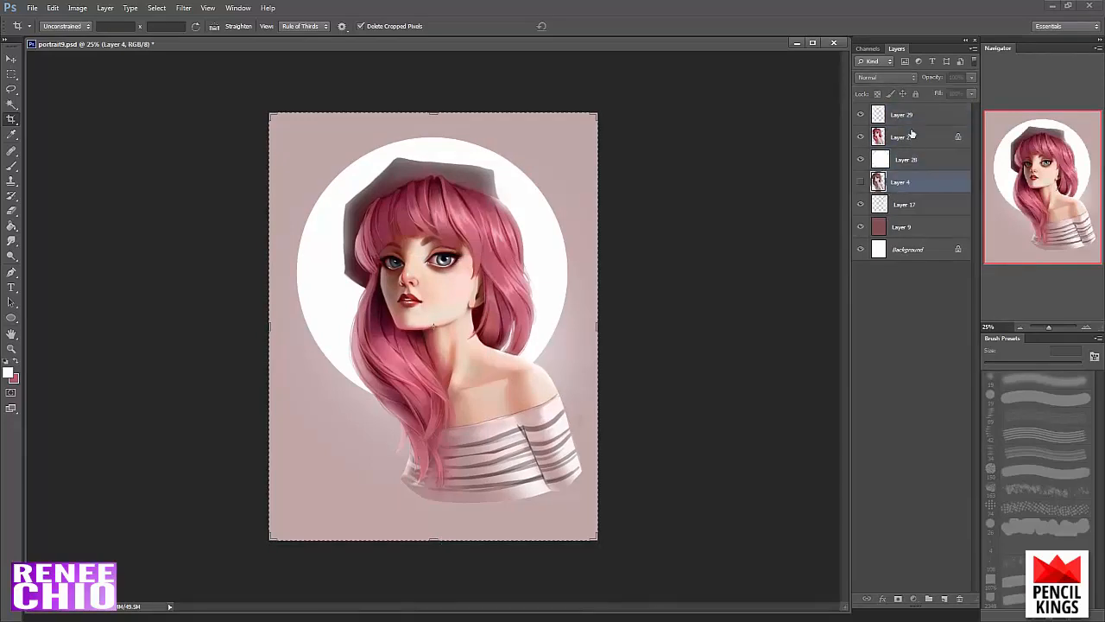
{"action": "left_click", "coordinate": [911, 138]}
{"action": "left_click", "coordinate": [943, 599]}
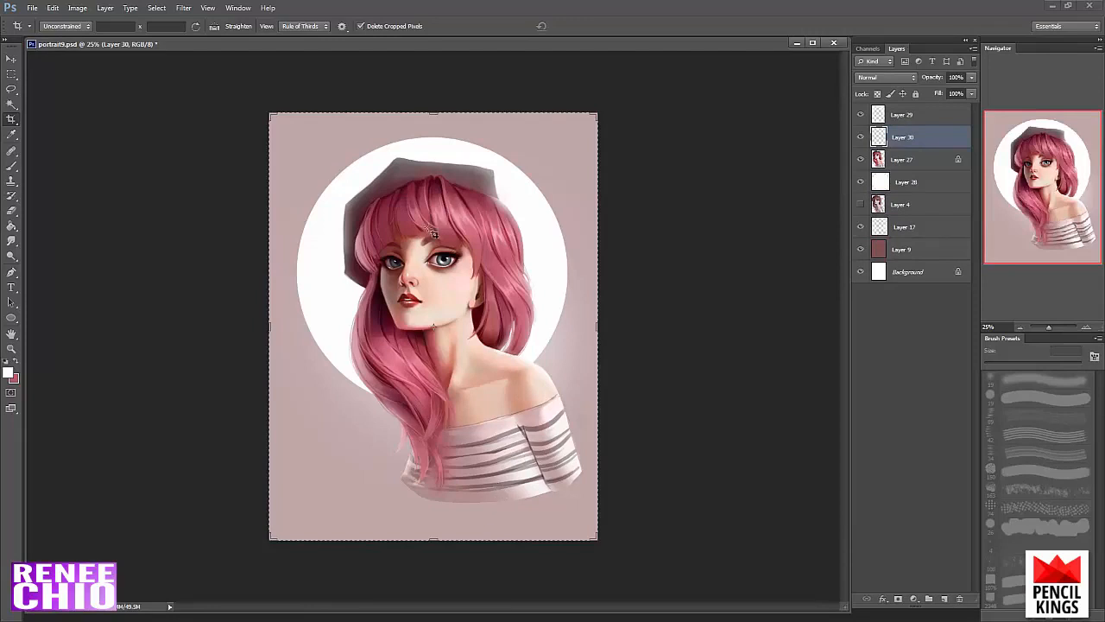
{"action": "key", "text": "b"}
{"action": "left_click", "coordinate": [1023, 403]}
- Paint an arm below the striped sleeve down to the canvas edge in a sampled muted pink, adjusting the brush size to 73 px
{"action": "left_click_drag", "start_coordinate": [556, 490], "coordinate": [575, 531]}
{"action": "left_click_drag", "start_coordinate": [1016, 366], "coordinate": [1039, 366]}
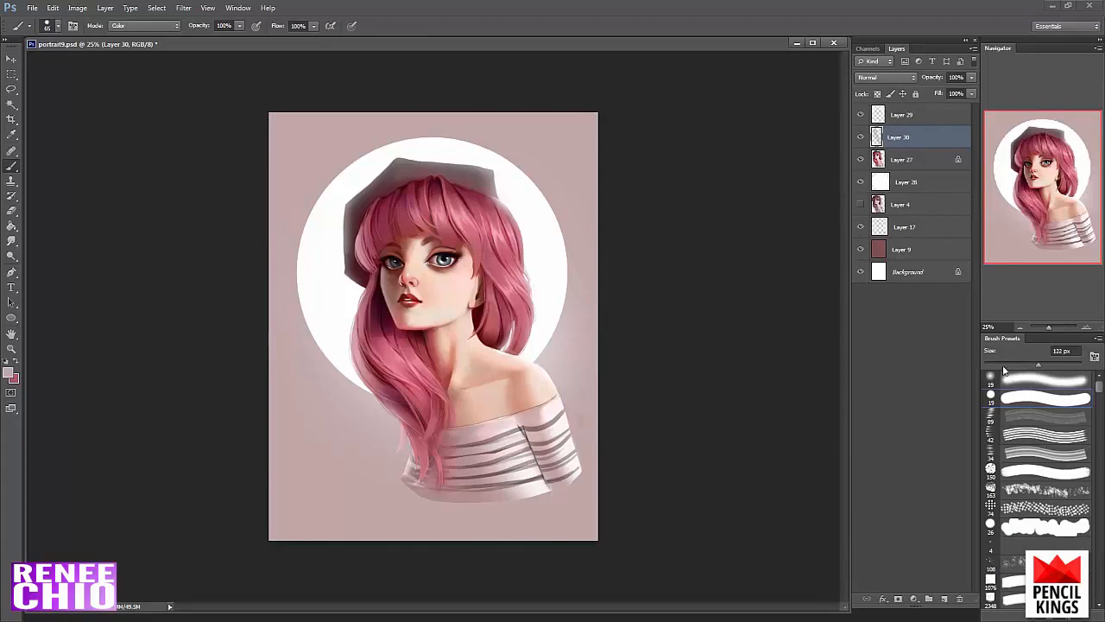
{"action": "key", "text": "ctrl+z"}
{"action": "left_click", "coordinate": [567, 480], "text": "alt"}
{"action": "mouse_move", "coordinate": [557, 491]}
{"action": "left_mouse_down"}
{"action": "mouse_move", "coordinate": [571, 517]}
{"action": "mouse_move", "coordinate": [574, 488]}
{"action": "left_mouse_up"}
{"action": "left_click", "coordinate": [1019, 366]}
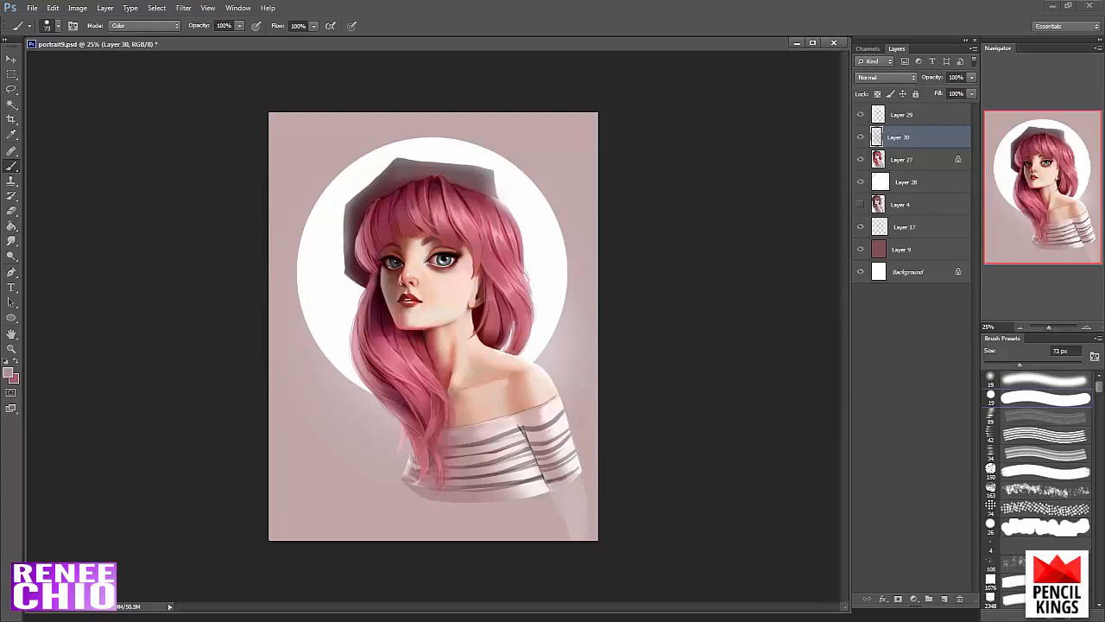
- Select Layer 27 and unlock it for erasing around the shirt's lower left edge
{"action": "left_click", "coordinate": [901, 160]}
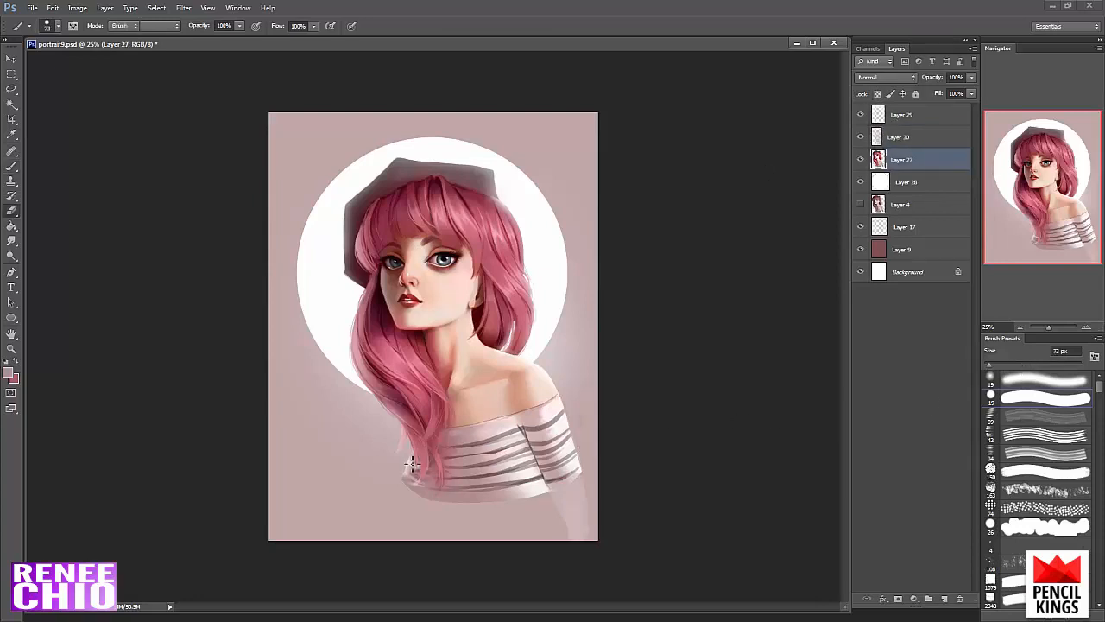